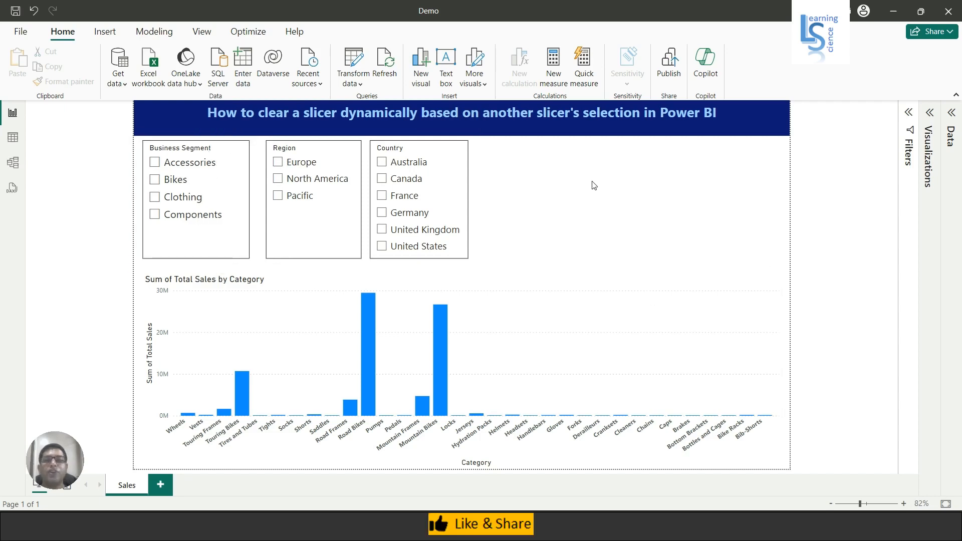
- Create a new measure in the Sales Data table and name it "Check Business Segement"
{"action": "left_click", "coordinate": [952, 115]}
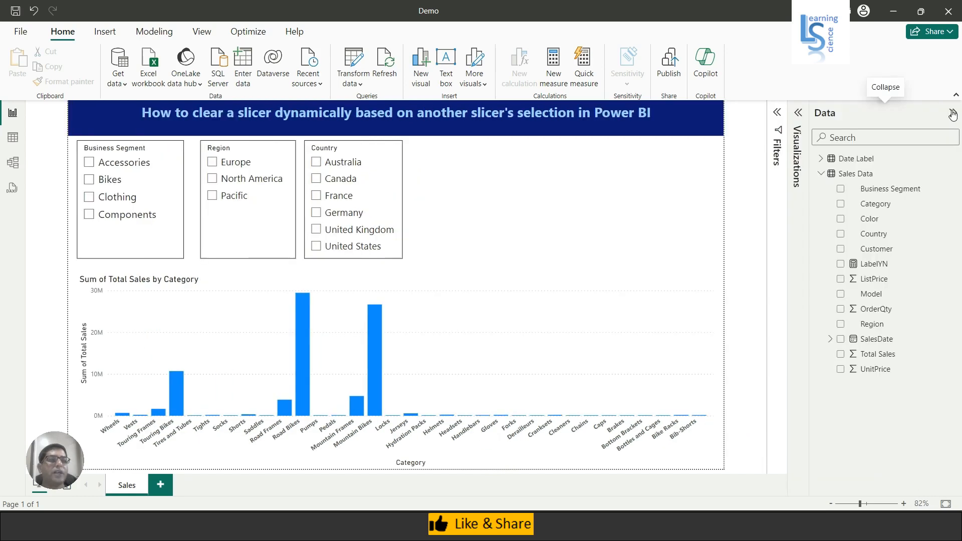
{"action": "right_click", "coordinate": [886, 194]}
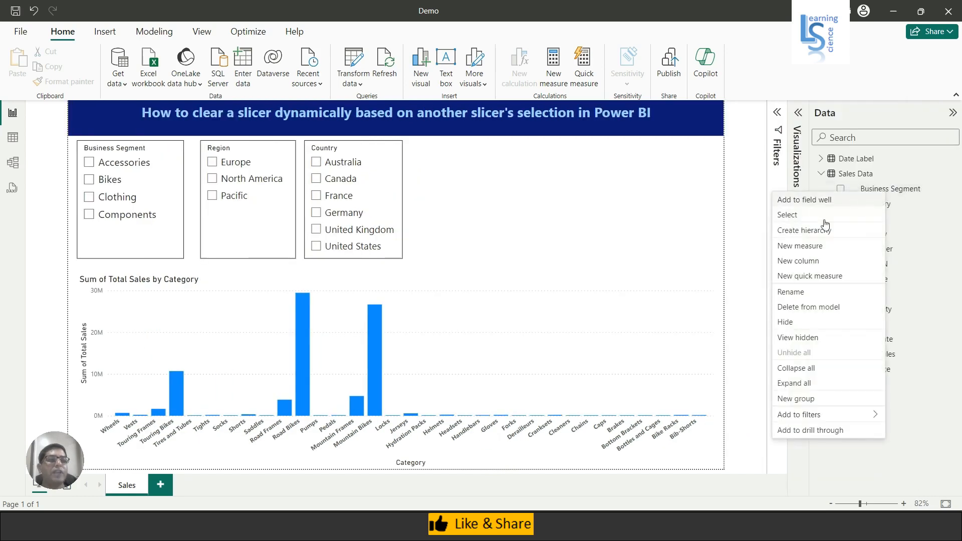
{"action": "key", "text": "Escape"}
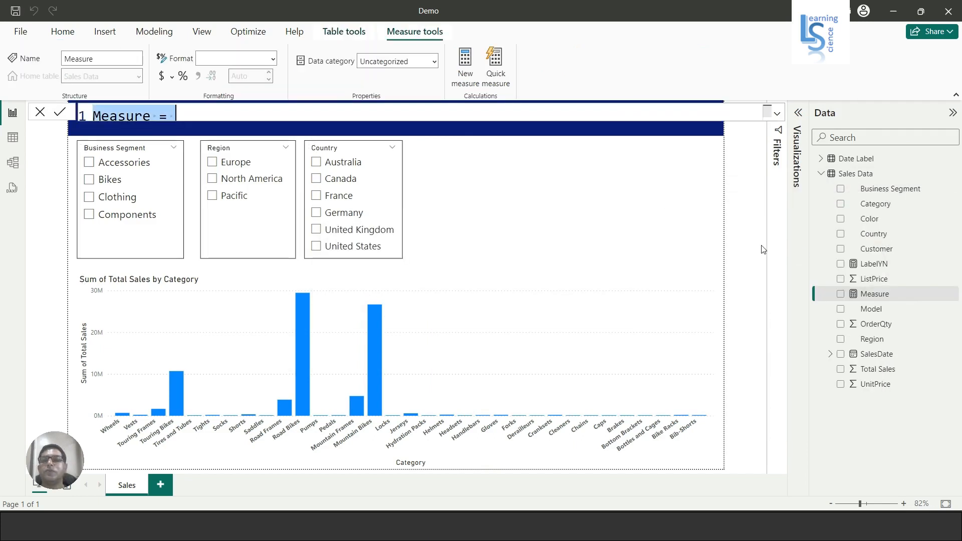
{"action": "double_click", "coordinate": [150, 114]}
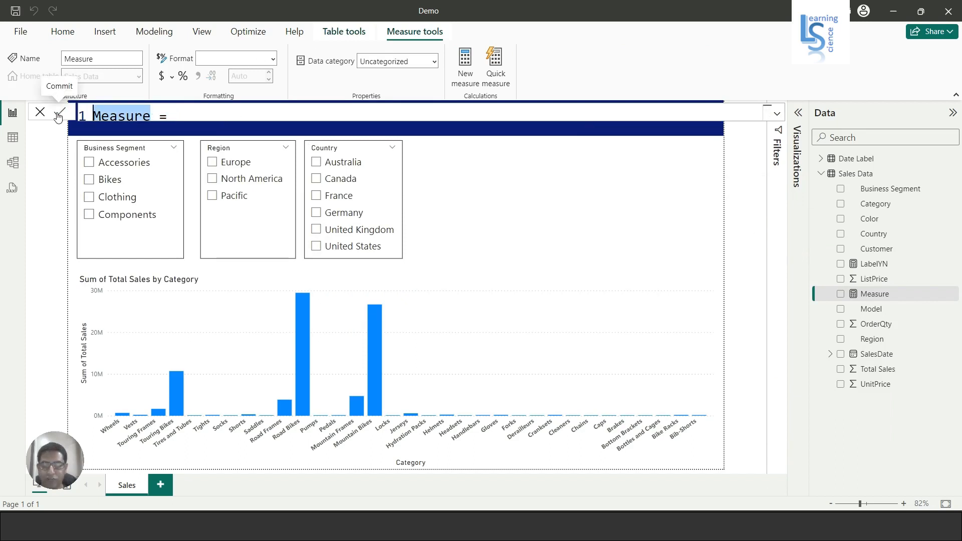
{"action": "type", "text": "Che"}
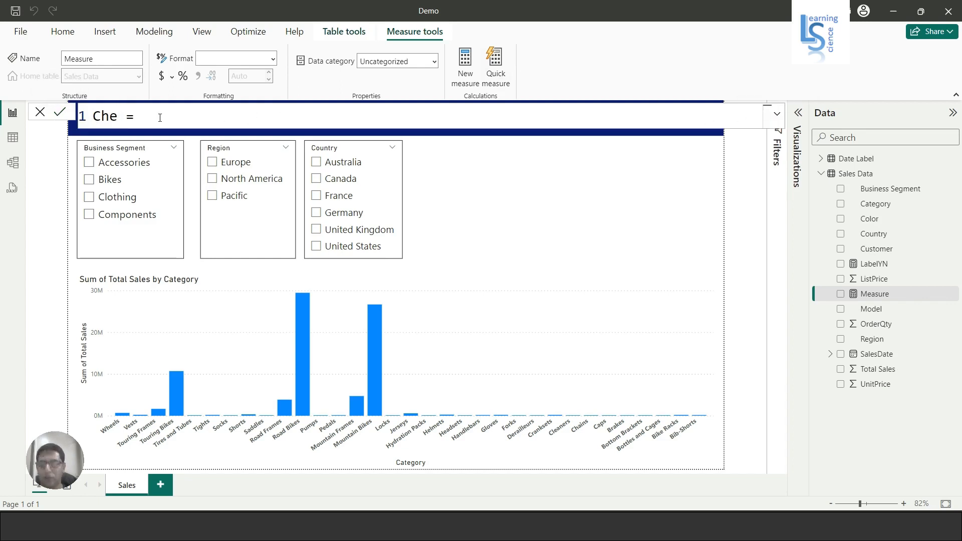
{"action": "type", "text": "ck "}
{"action": "type", "text": "Bu"}
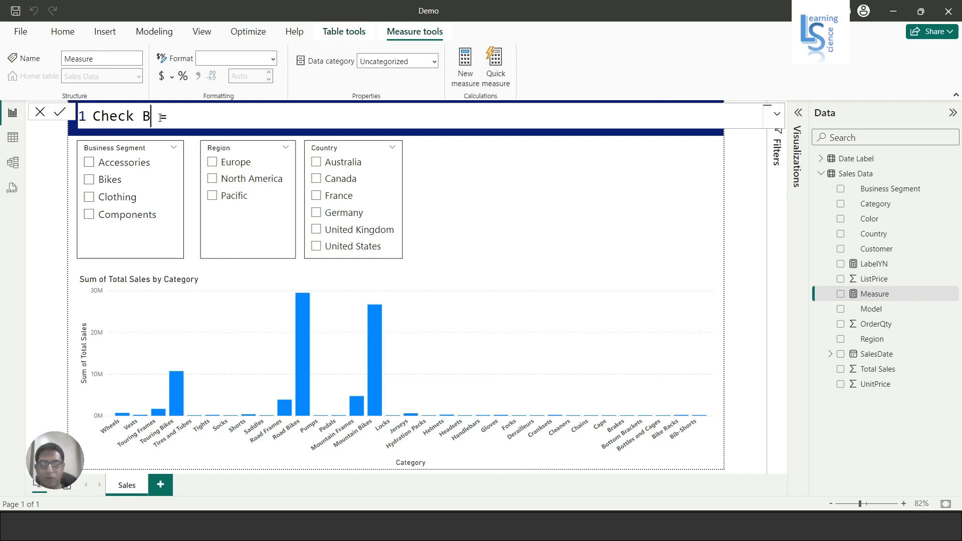
{"action": "type", "text": "siness"}
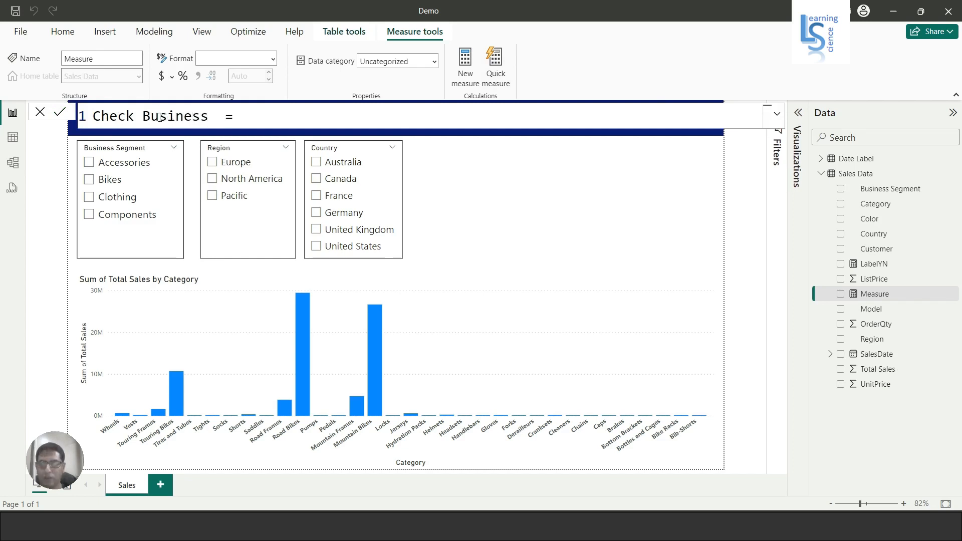
{"action": "type", "text": " Segemen"}
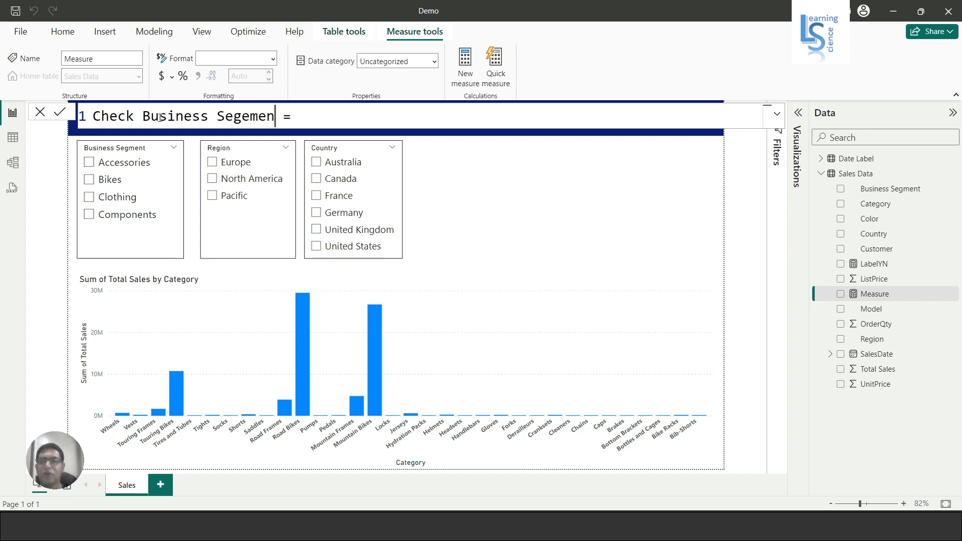
{"action": "type", "text": "t"}
{"action": "key", "text": "Right"}
{"action": "key", "text": "Right"}
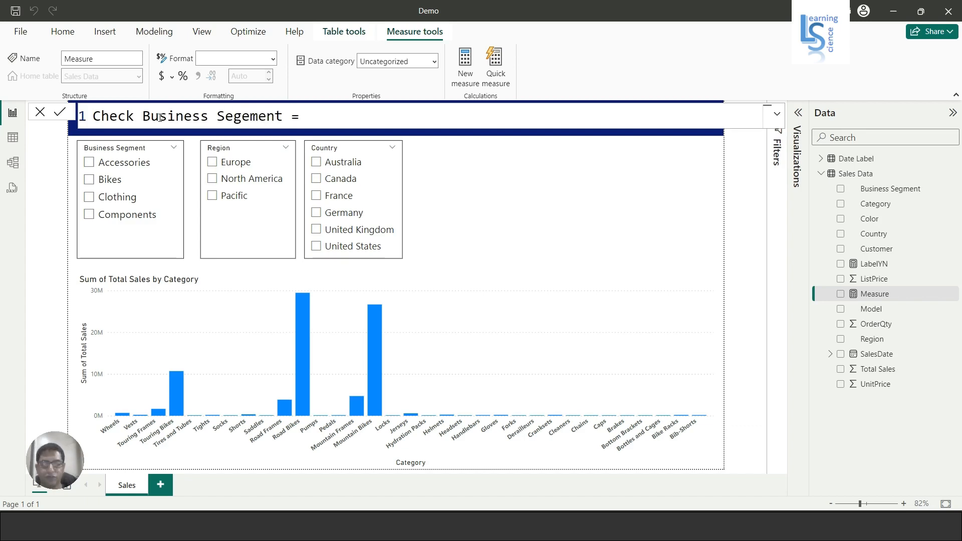
- Begin the measure's formula with an IF containing an OR test whose first condition is ISFILTERED('Sales Data'[Region])
{"action": "type", "text": "IF("}
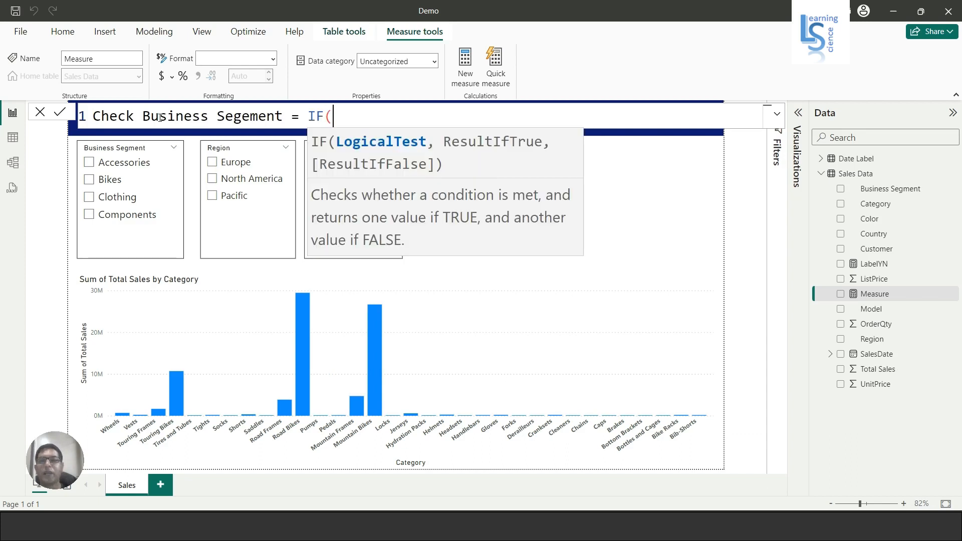
{"action": "type", "text": "OR"}
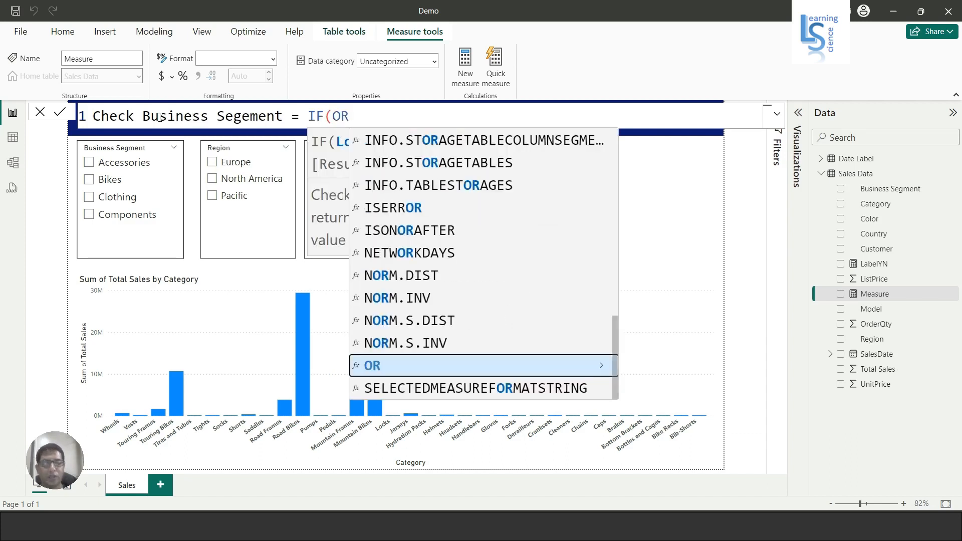
{"action": "type", "text": "("}
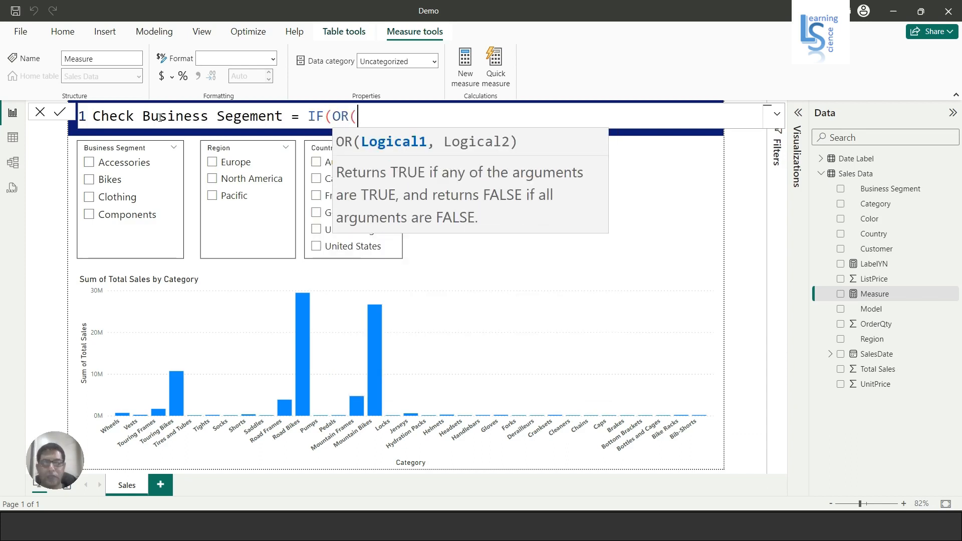
{"action": "type", "text": "ISF"}
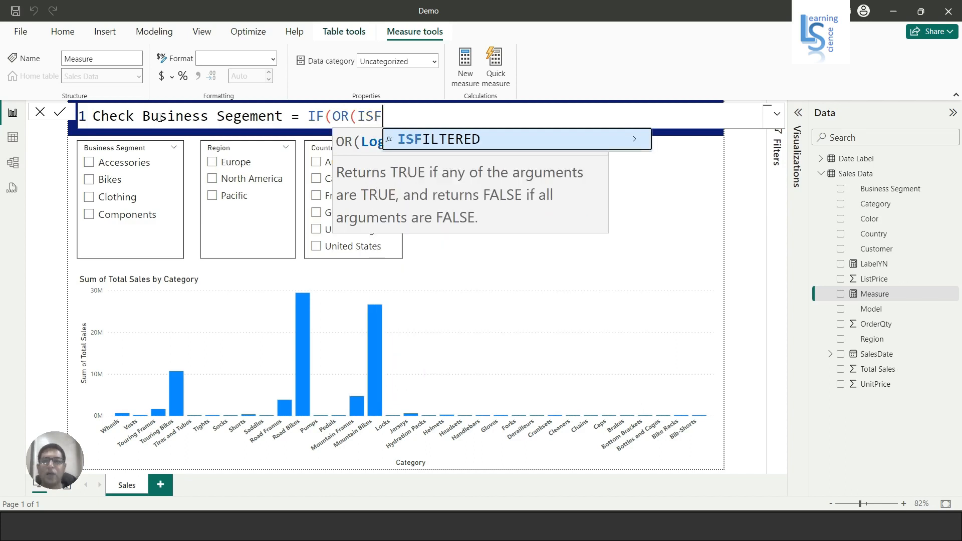
{"action": "key", "text": "Tab"}
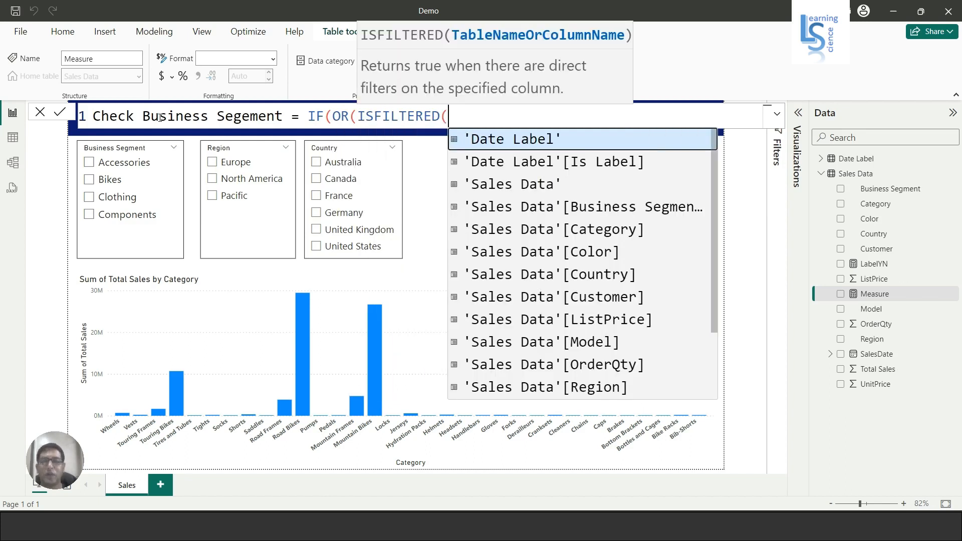
{"action": "type", "text": "'Sa"}
{"action": "key", "text": "Tab"}
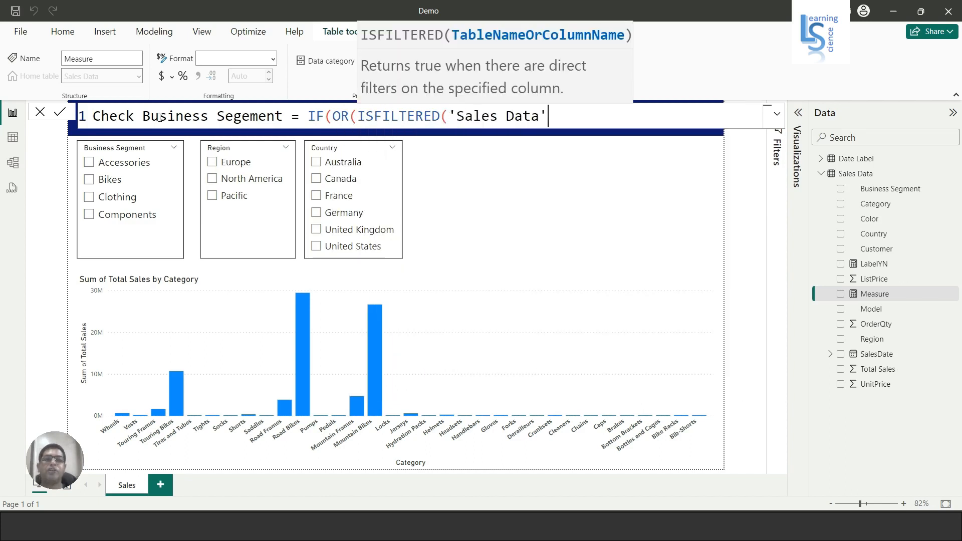
{"action": "type", "text": "["}
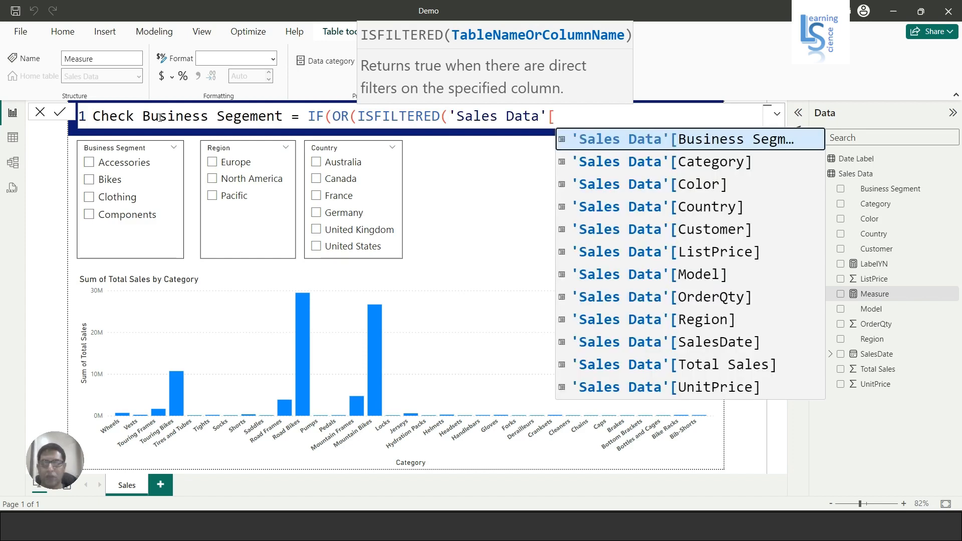
{"action": "type", "text": "R"}
{"action": "key", "text": "Tab"}
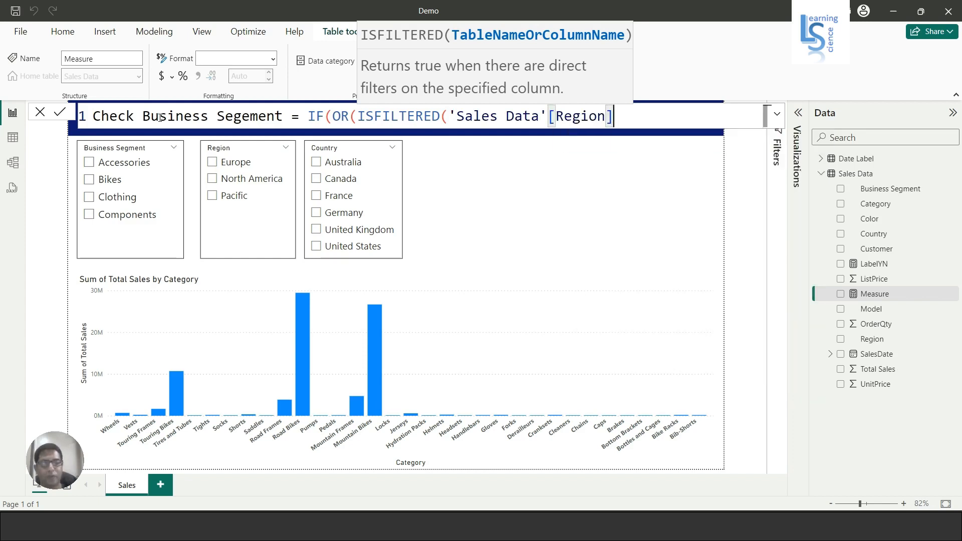
{"action": "type", "text": ")"}
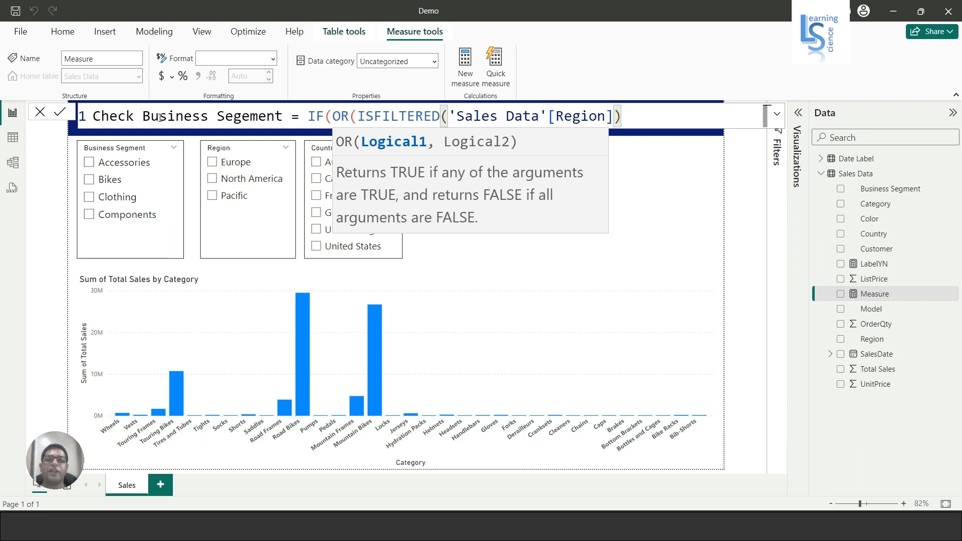
{"action": "key", "text": "Escape"}
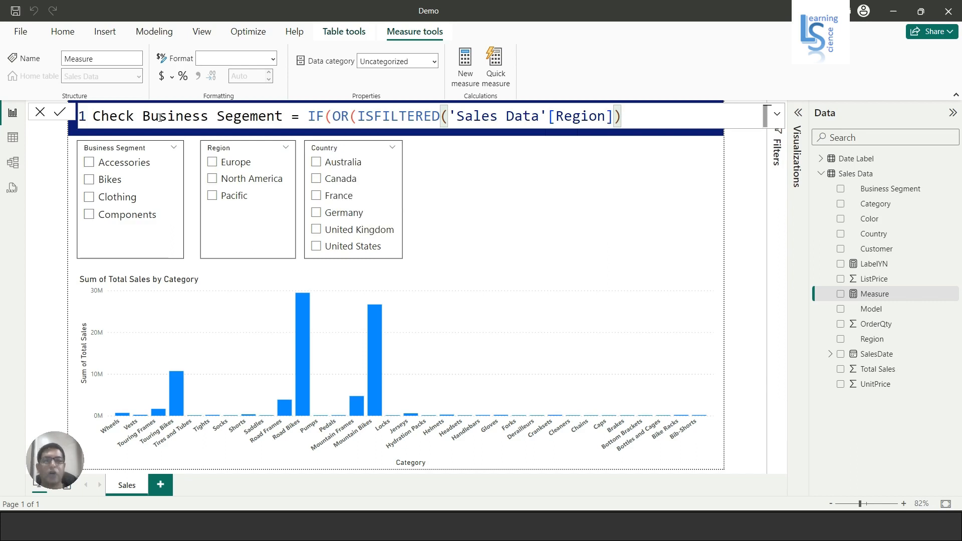
- Add ISFILTERED('Sales Data'[Country]) as the second condition of the OR test
{"action": "type", "text": ","}
{"action": "type", "text": "ISF"}
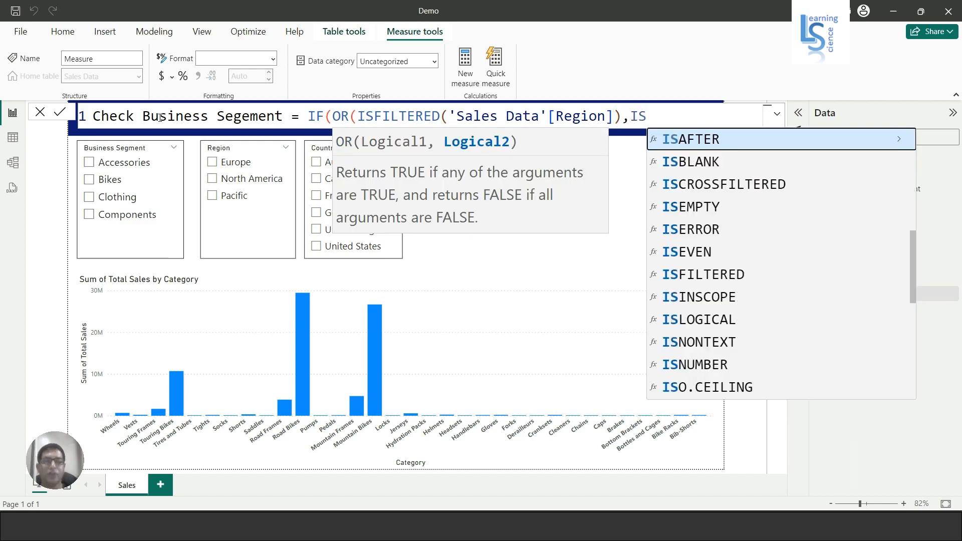
{"action": "key", "text": "Tab"}
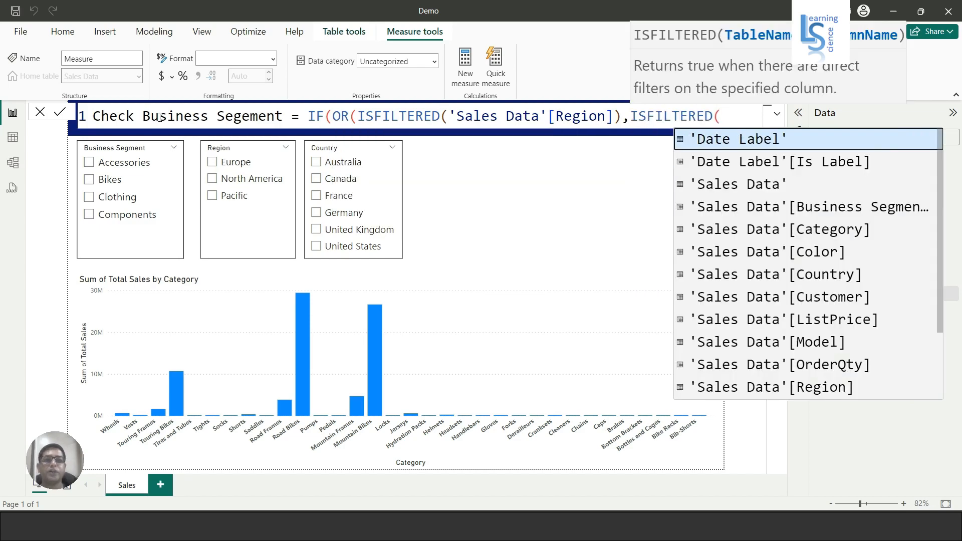
{"action": "type", "text": "Sal"}
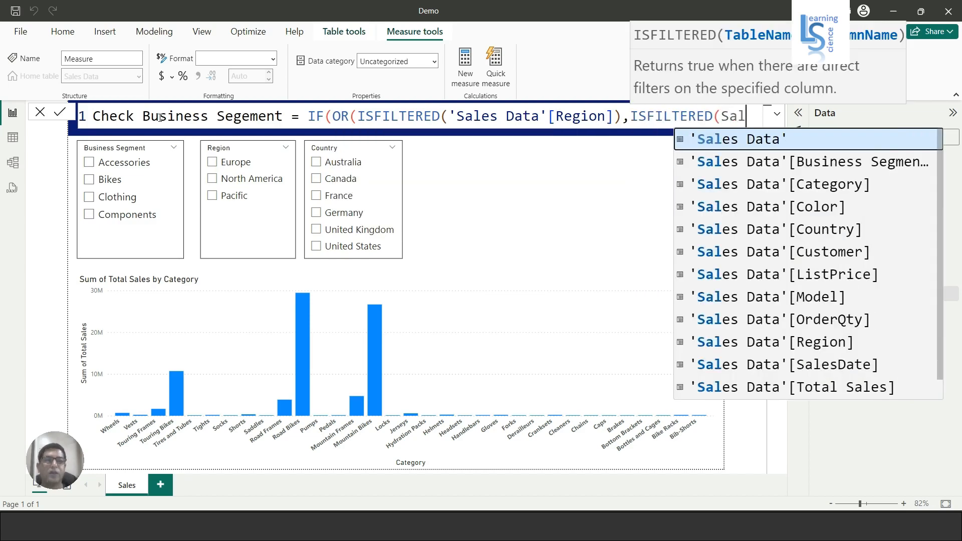
{"action": "type", "text": "e"}
{"action": "key", "text": "Tab"}
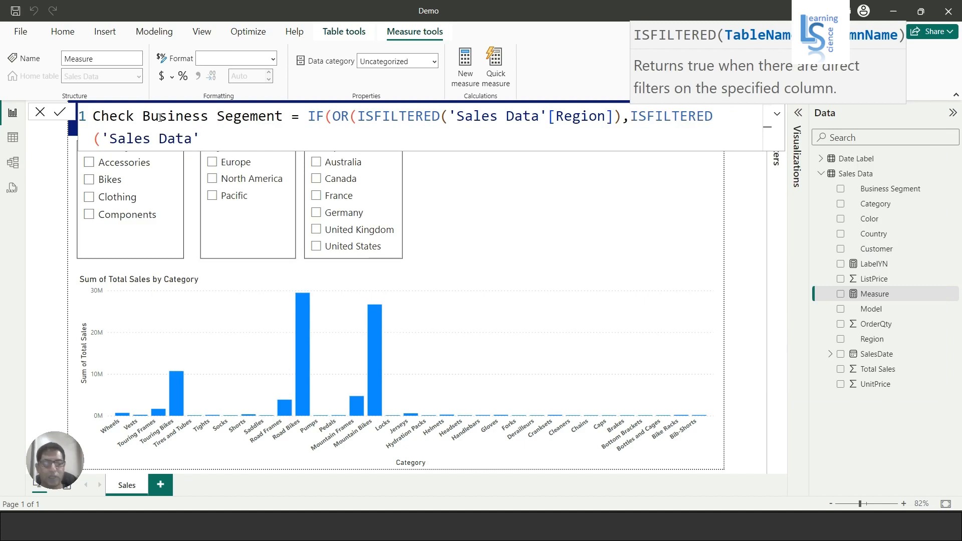
{"action": "type", "text": "[C"}
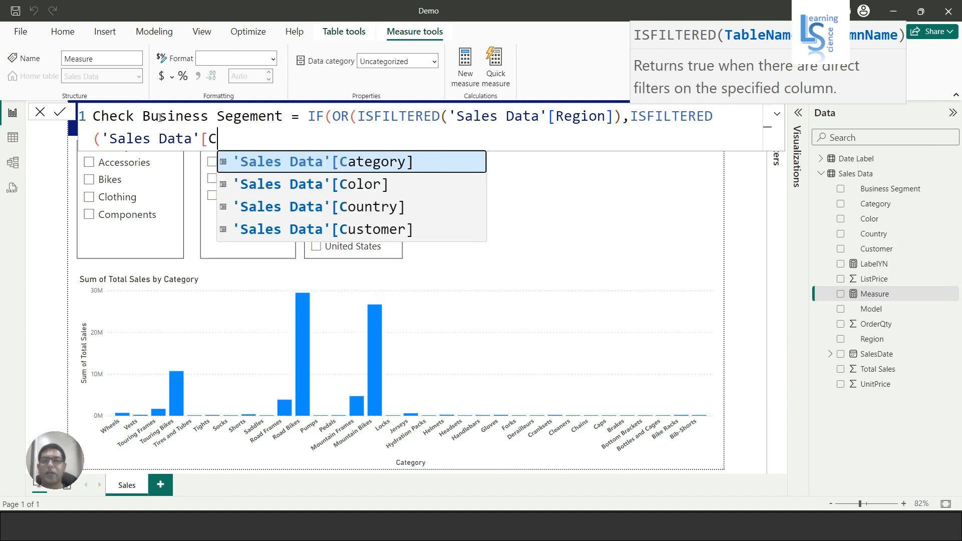
{"action": "key", "text": "Down"}
{"action": "key", "text": "Down"}
{"action": "key", "text": "Tab"}
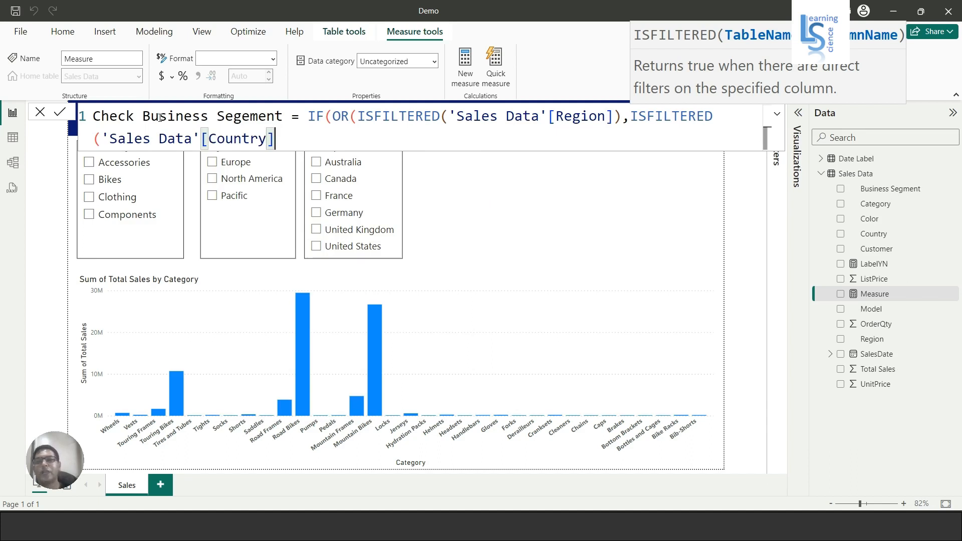
{"action": "type", "text": ")"}
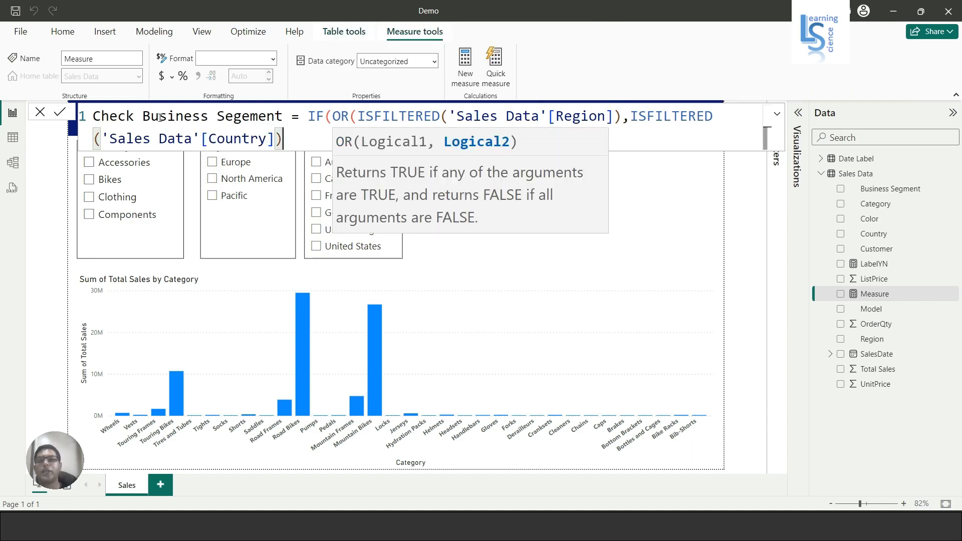
- Complete the IF formula so it returns 1 when true and 0 otherwise, and commit the measure
{"action": "type", "text": "),"}
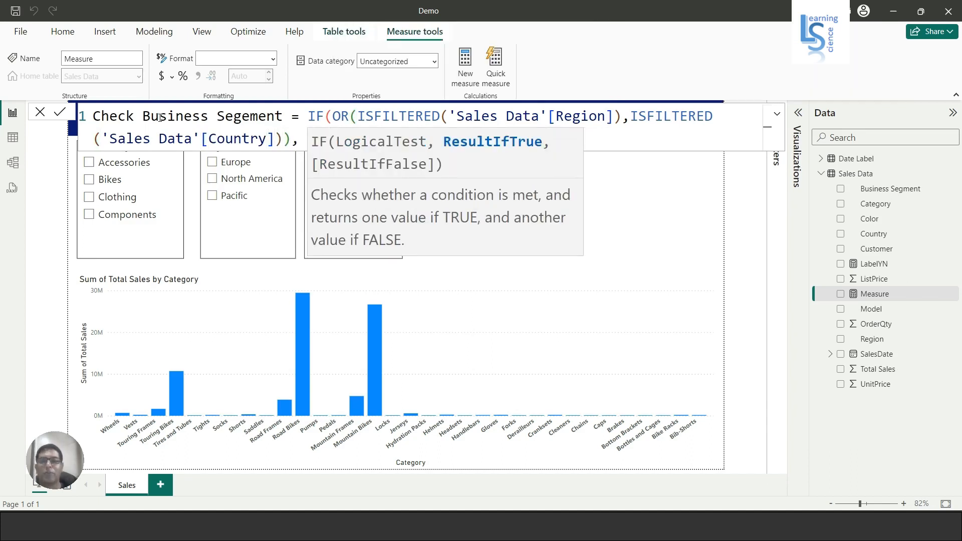
{"action": "type", "text": "1,"}
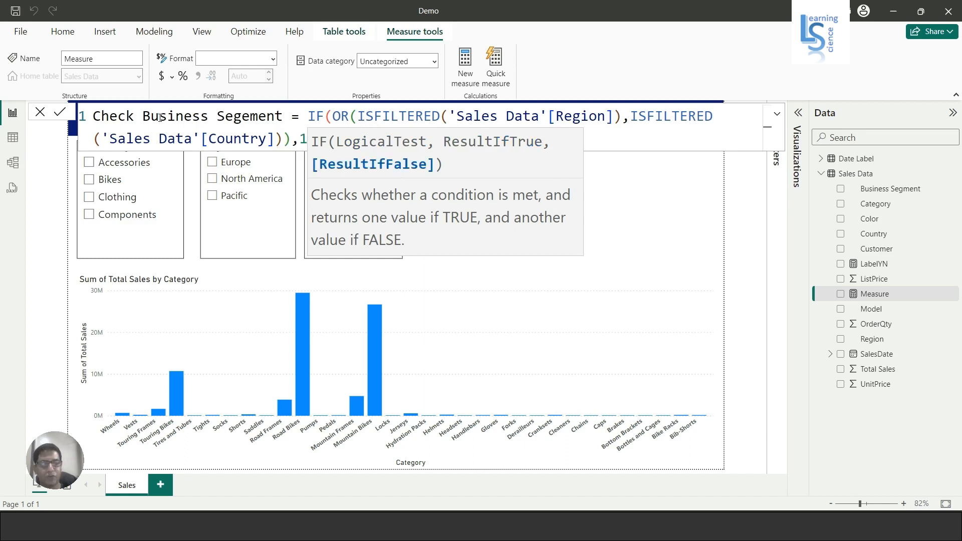
{"action": "type", "text": "0)"}
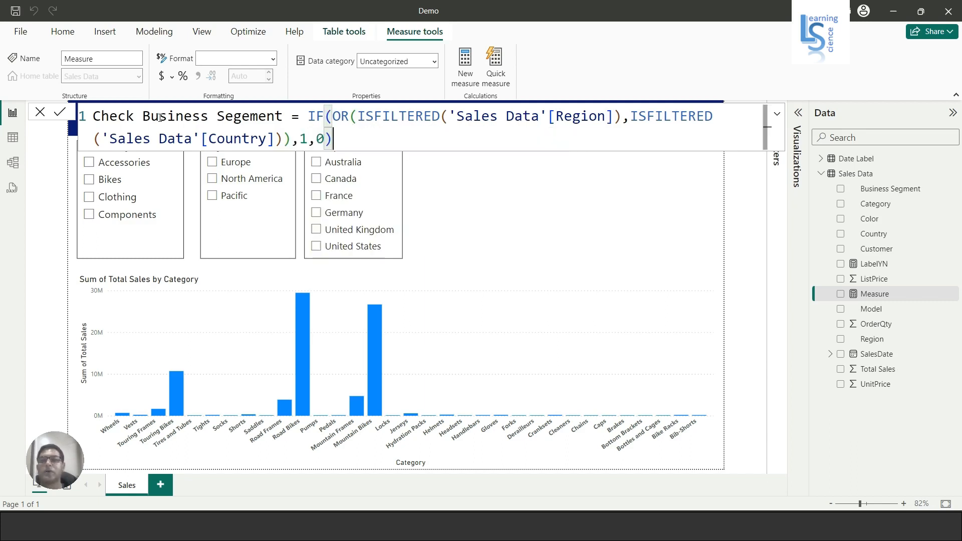
{"action": "key", "text": "Return"}
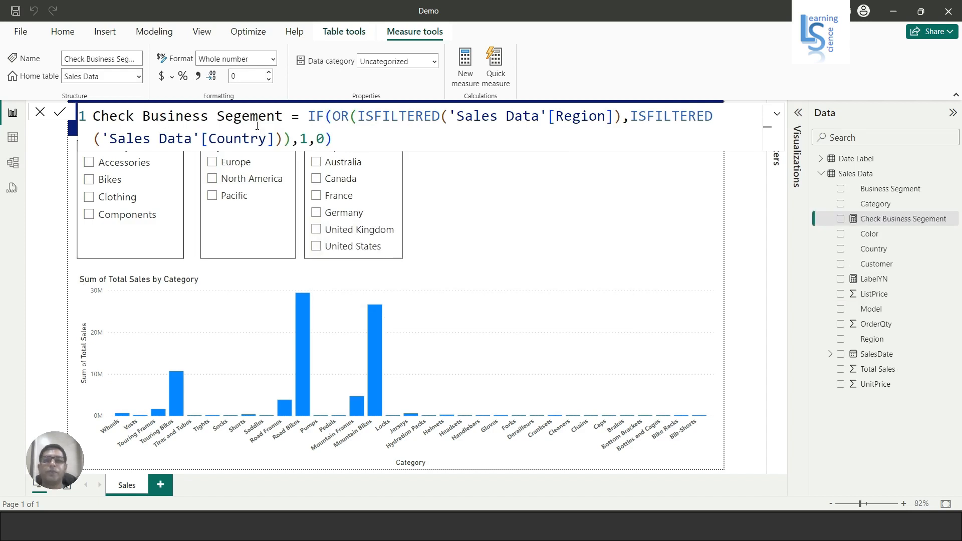
- Create another measure in the Sales Data table and name it "Check Region"
{"action": "right_click", "coordinate": [908, 225]}
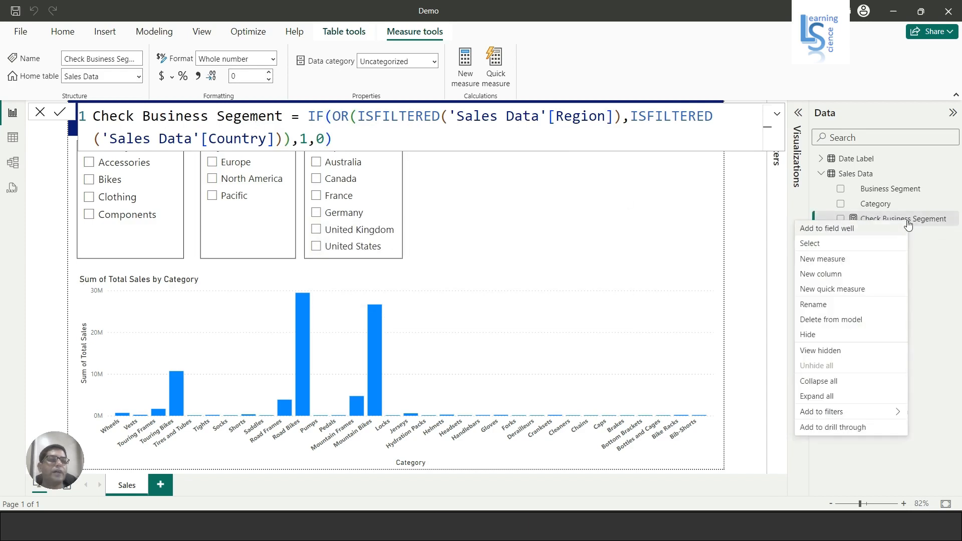
{"action": "left_click", "coordinate": [837, 259]}
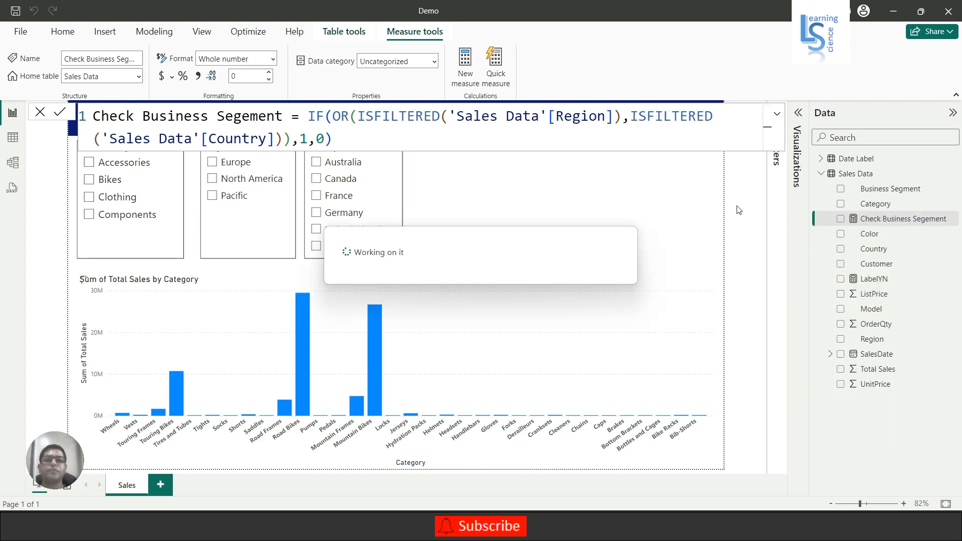
{"action": "left_click", "coordinate": [185, 118]}
{"action": "left_click_drag", "start_coordinate": [151, 118], "coordinate": [53, 120]}
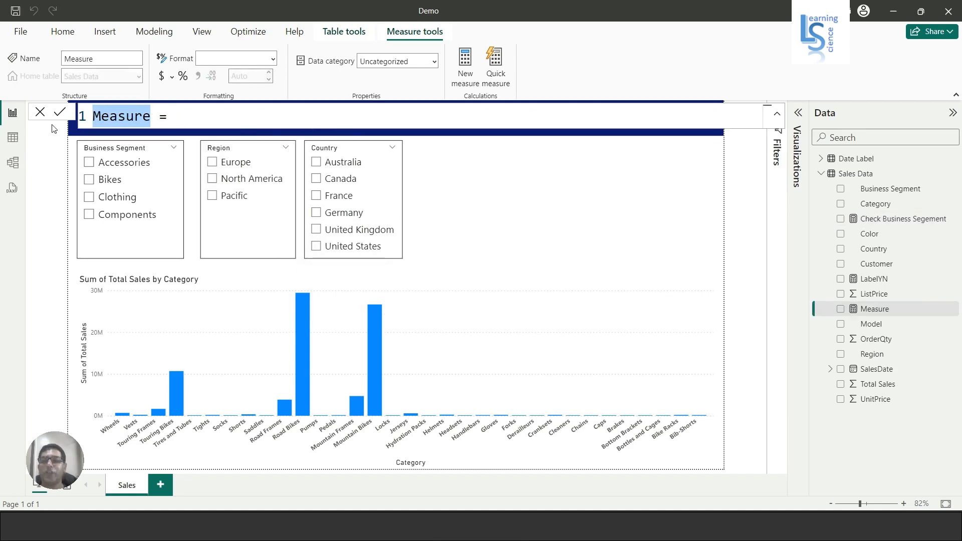
{"action": "type", "text": "Chec"}
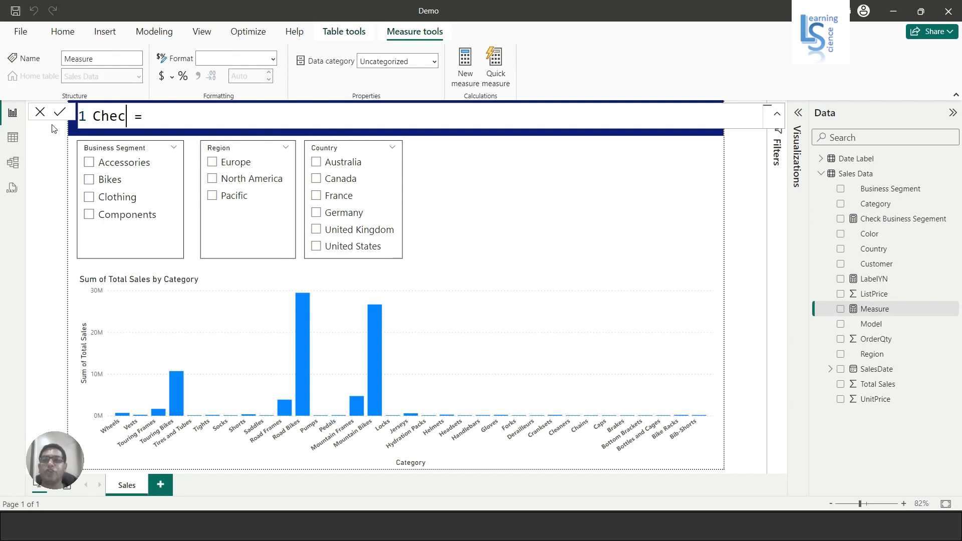
{"action": "type", "text": "k Reg"}
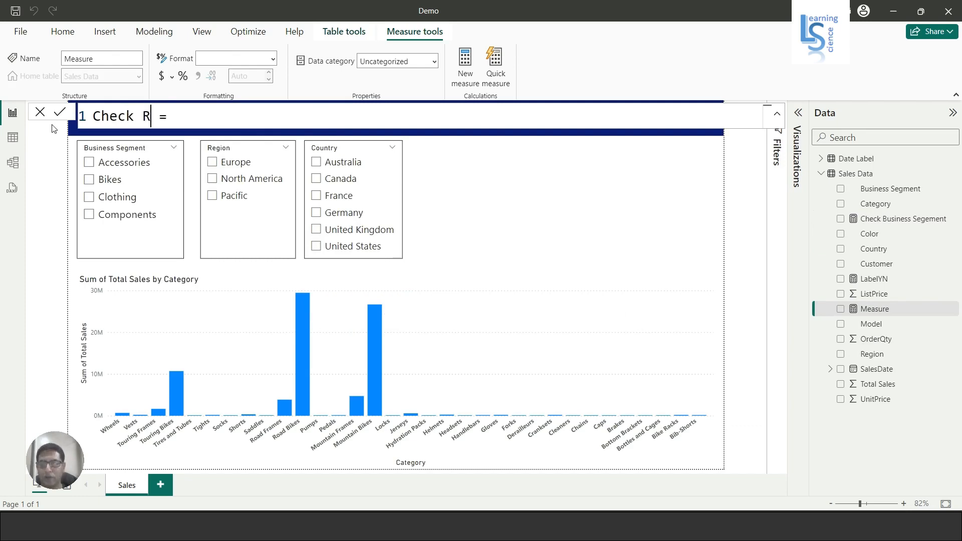
{"action": "type", "text": "ion"}
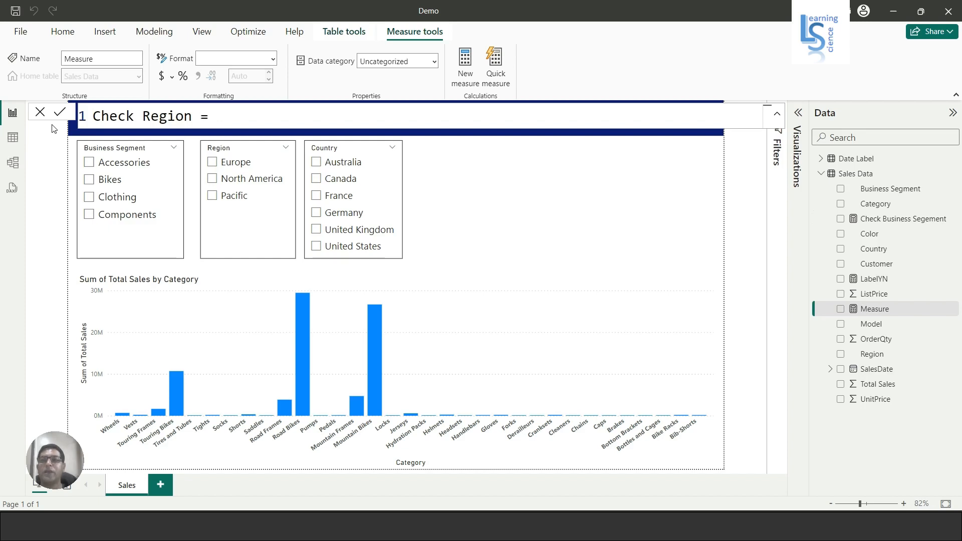
- Begin the Check Region formula with an IF containing an OR test whose first condition is ISFILTERED('Sales Data'[Business Segment])
{"action": "type", "text": " =  IF"}
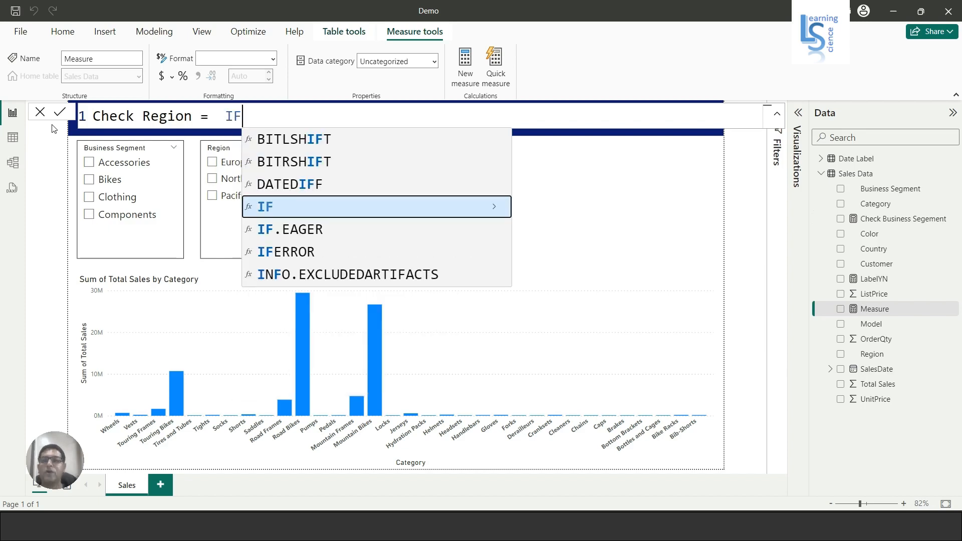
{"action": "type", "text": " (O"}
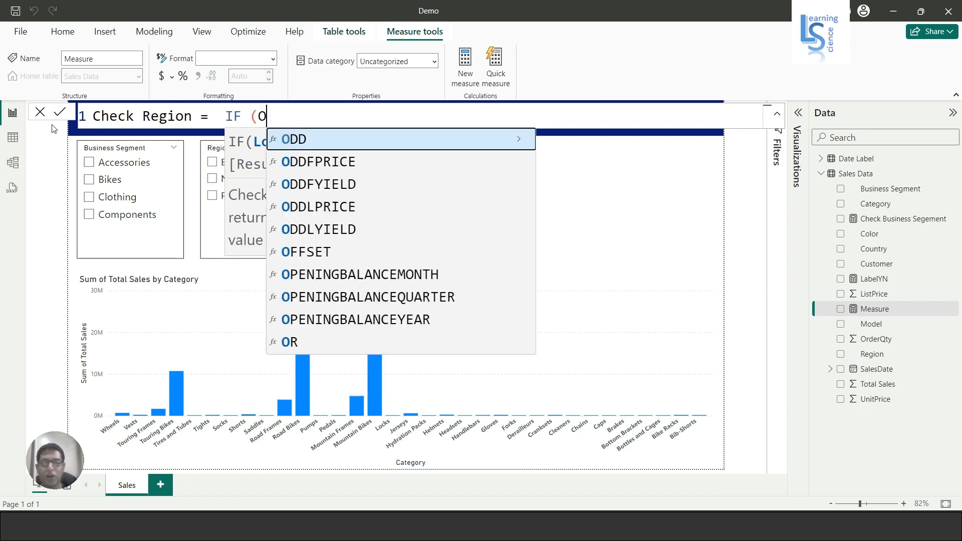
{"action": "type", "text": "R"}
{"action": "key", "text": "Escape"}
{"action": "type", "text": "(IS"}
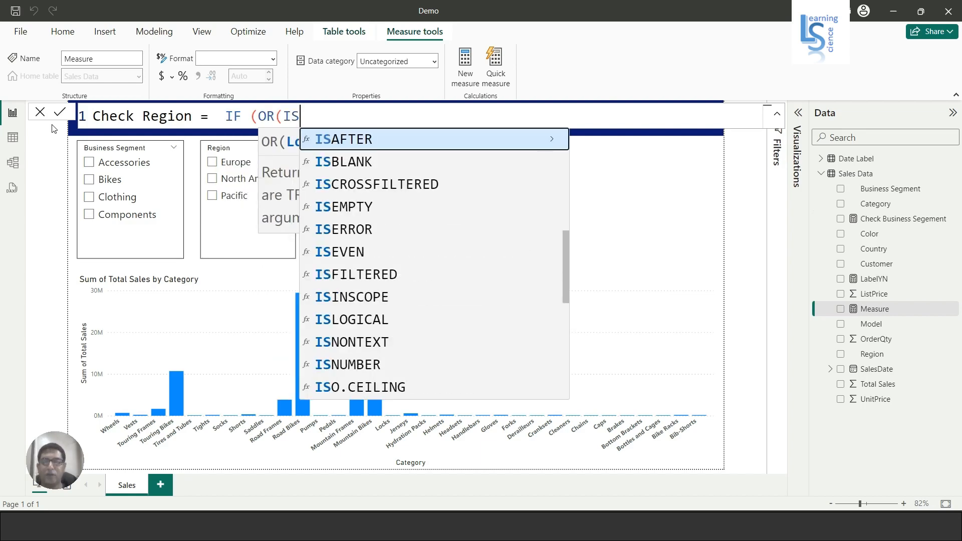
{"action": "type", "text": "FILTERED('Sa"}
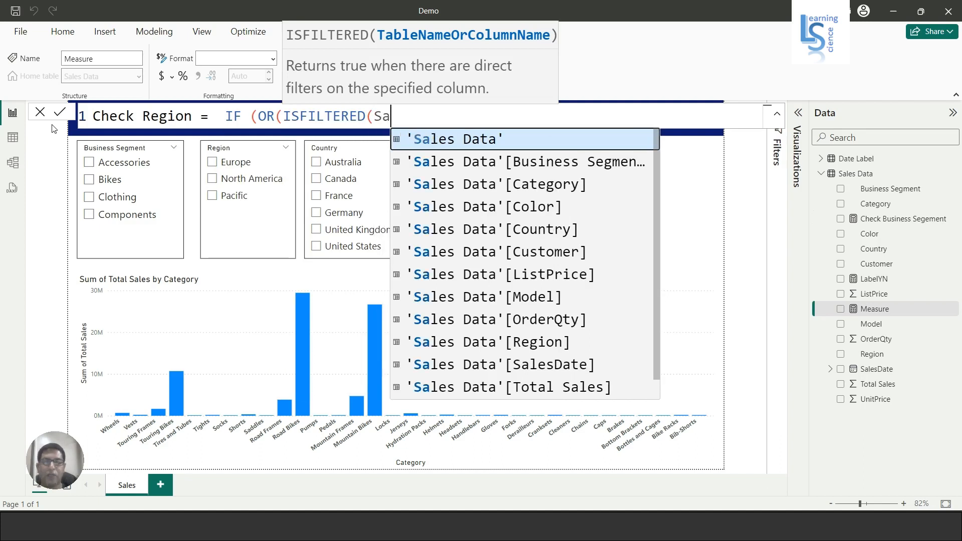
{"action": "type", "text": "les"}
{"action": "key", "text": "Tab"}
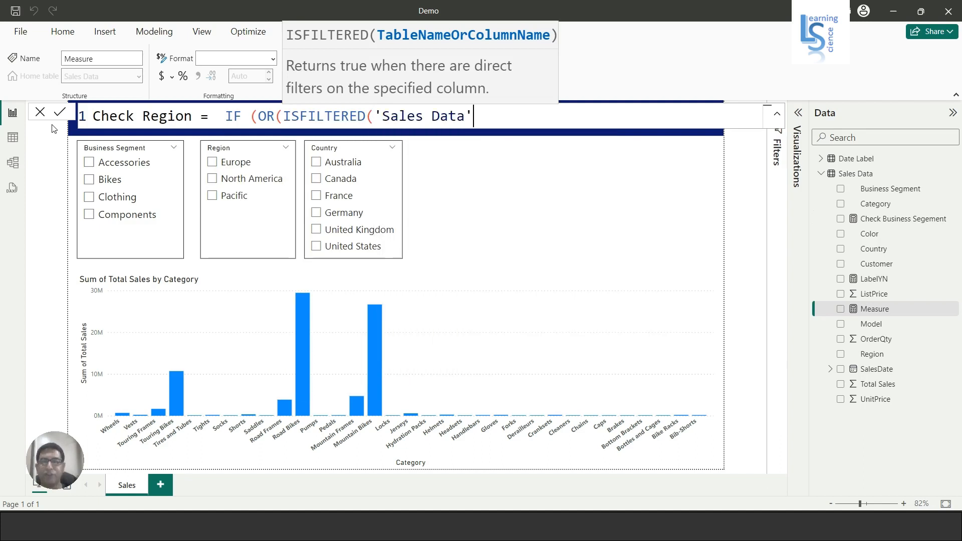
{"action": "type", "text": "["}
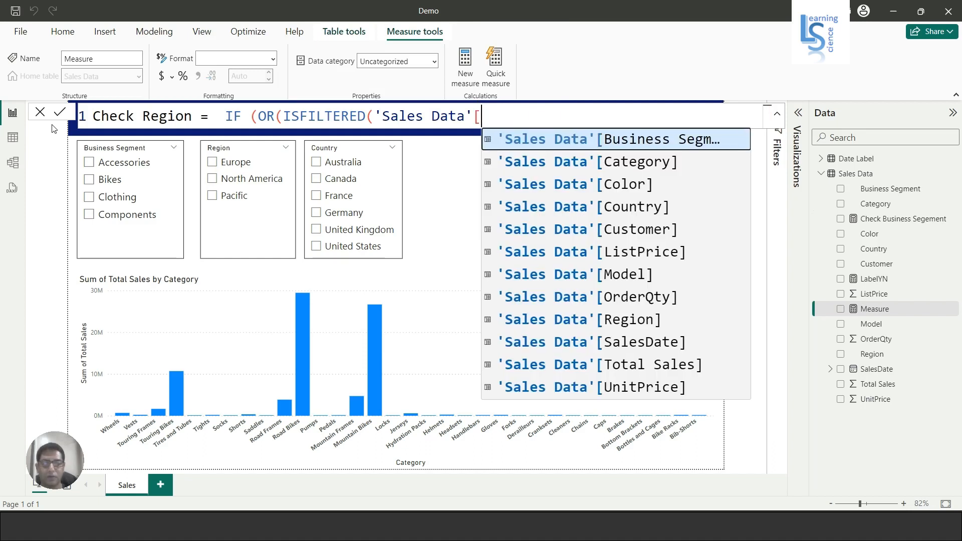
{"action": "type", "text": "B"}
{"action": "key", "text": "Tab"}
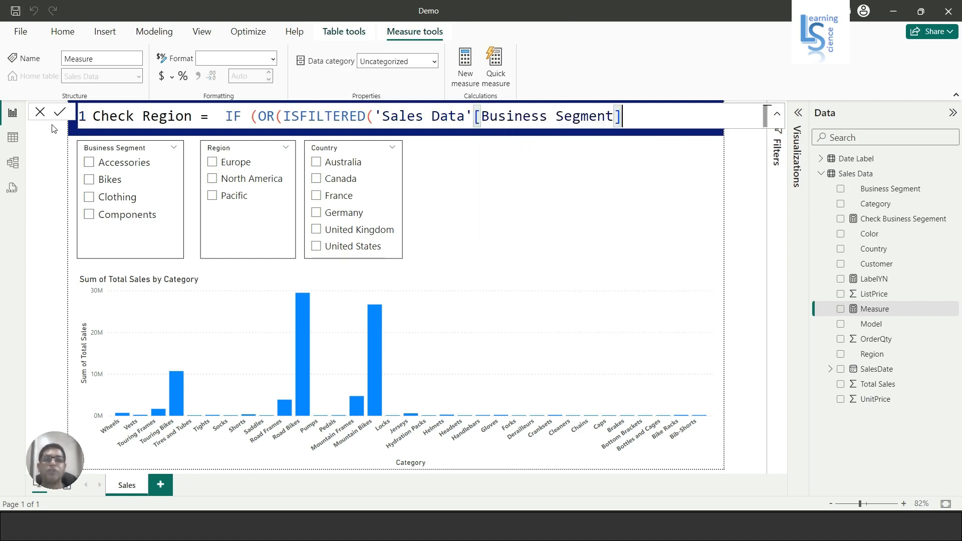
{"action": "type", "text": ")"}
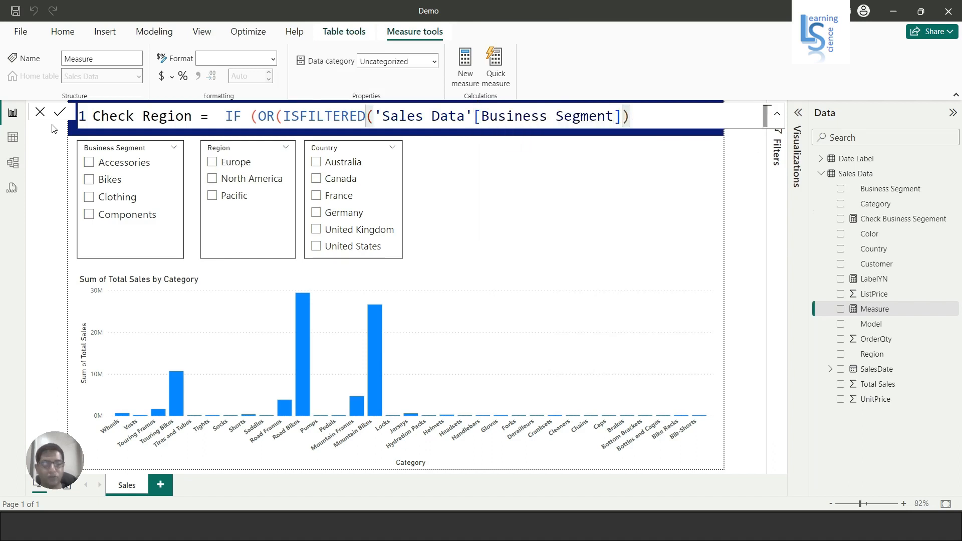
- Add ISFILTERED('Sales Data'[Country]) as the second OR condition in the Check Region formula
{"action": "type", "text": ","}
{"action": "type", "text": "ISF"}
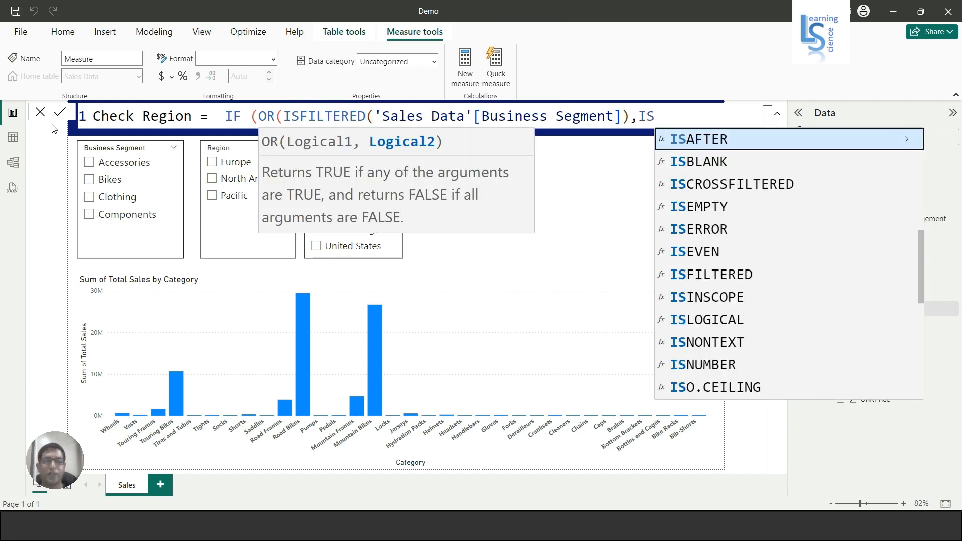
{"action": "key", "text": "Tab"}
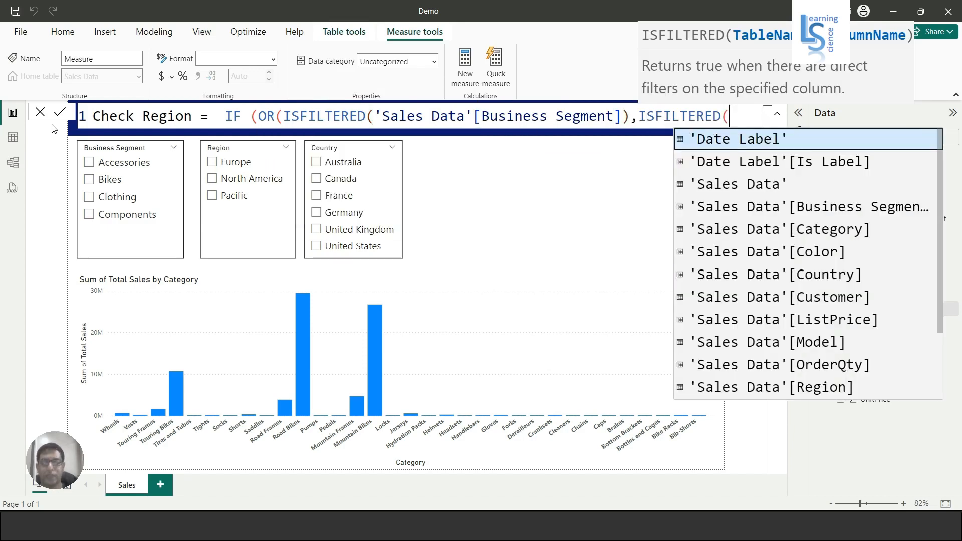
{"action": "type", "text": "'Sale"}
{"action": "key", "text": "Tab"}
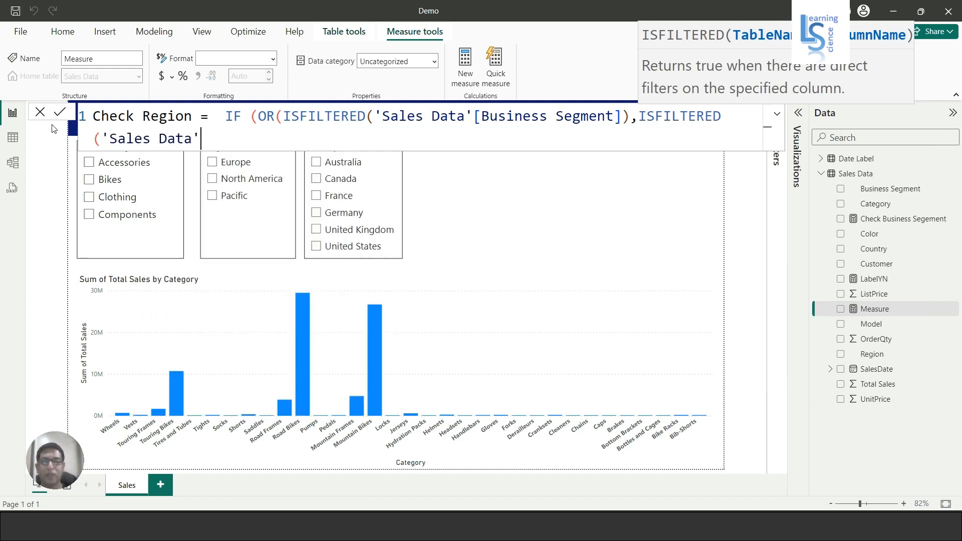
{"action": "type", "text": "[C"}
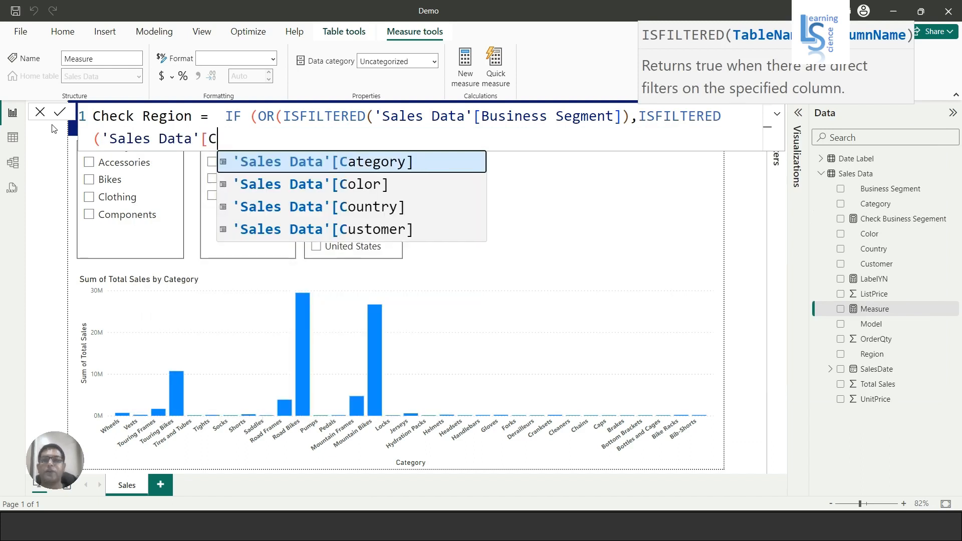
{"action": "key", "text": "Down"}
{"action": "key", "text": "Down"}
{"action": "key", "text": "Tab"}
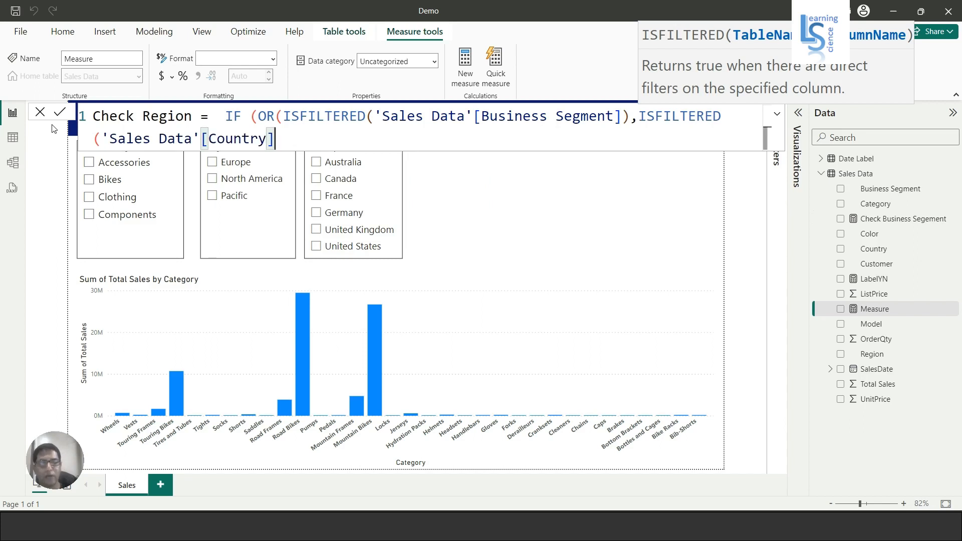
{"action": "type", "text": ")"}
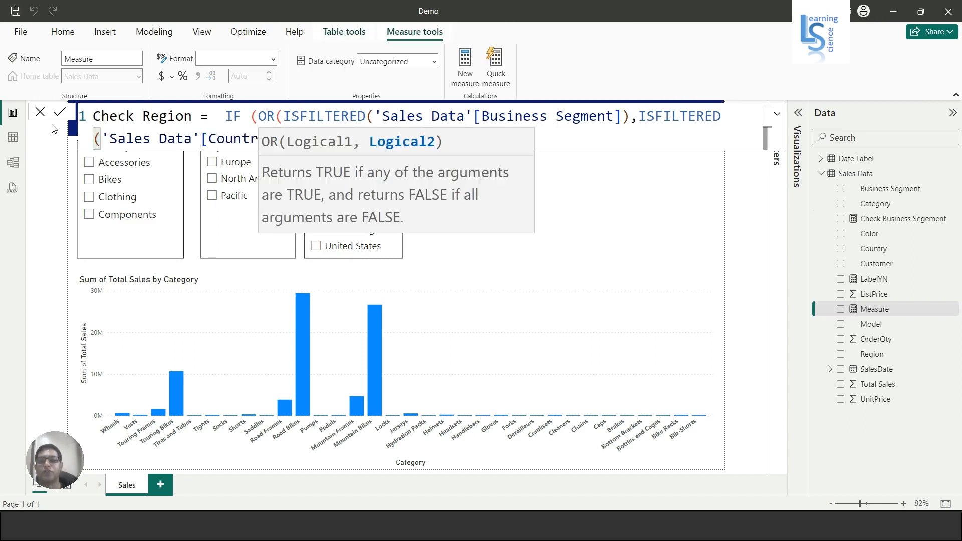
- Close the OR test, make the Check Region formula return 1 when true and 0 otherwise, and commit it
{"action": "key", "text": "Escape"}
{"action": "type", "text": ")"}
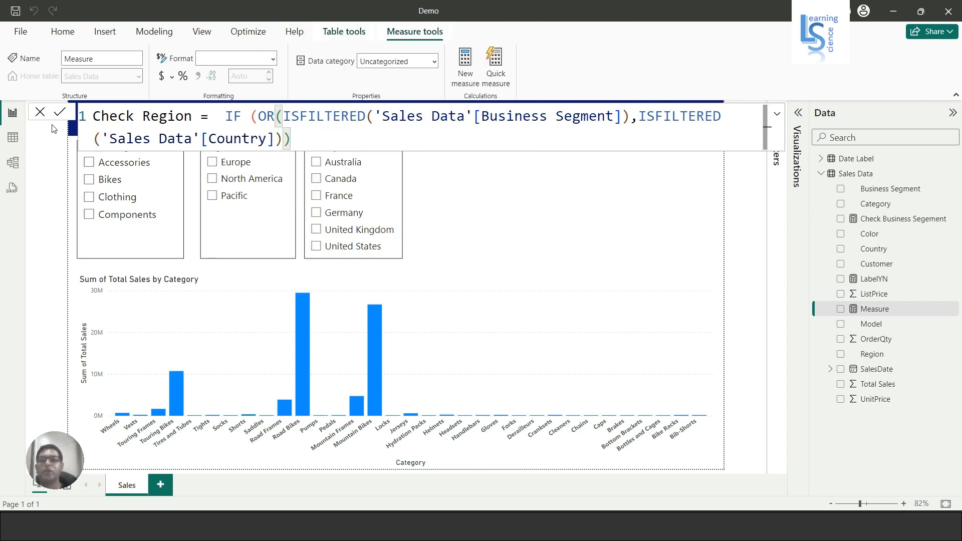
{"action": "type", "text": ",1"}
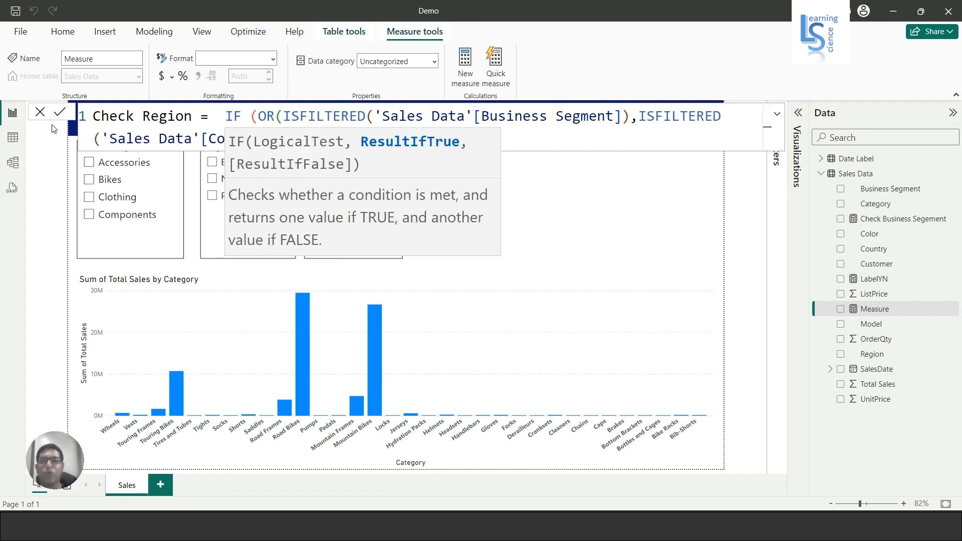
{"action": "type", "text": ",0"}
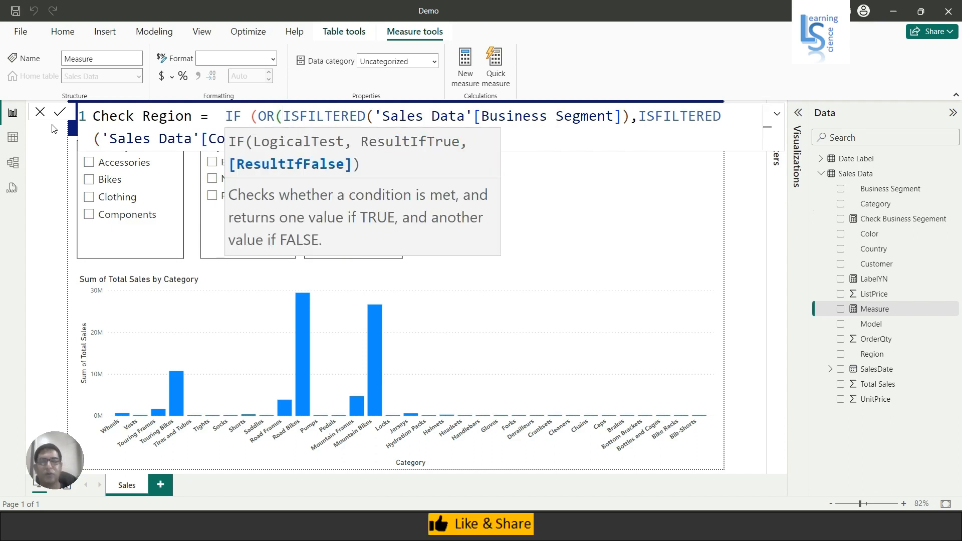
{"action": "type", "text": ")),1,0)"}
{"action": "key", "text": "Return"}
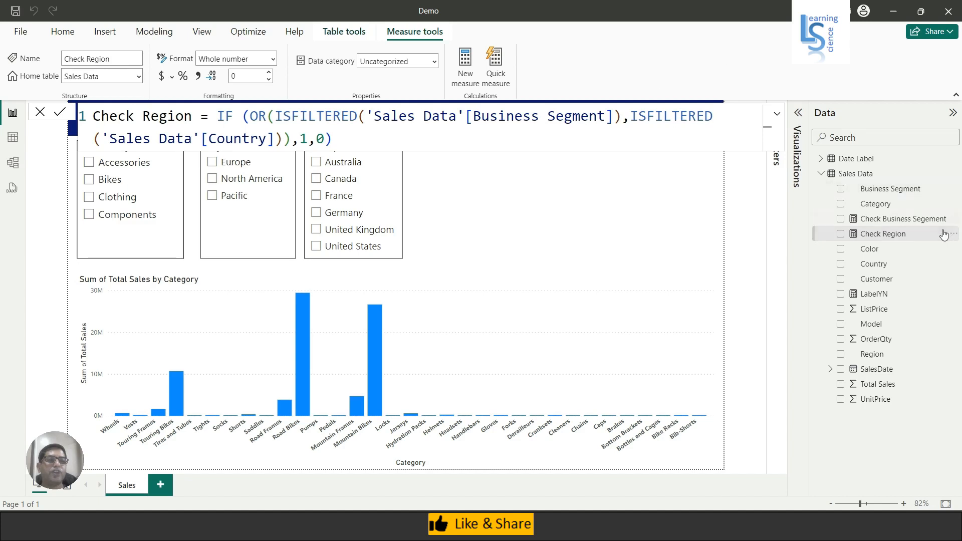
- Create a third measure in the Sales Data table and name it "Check Country"
{"action": "right_click", "coordinate": [890, 235]}
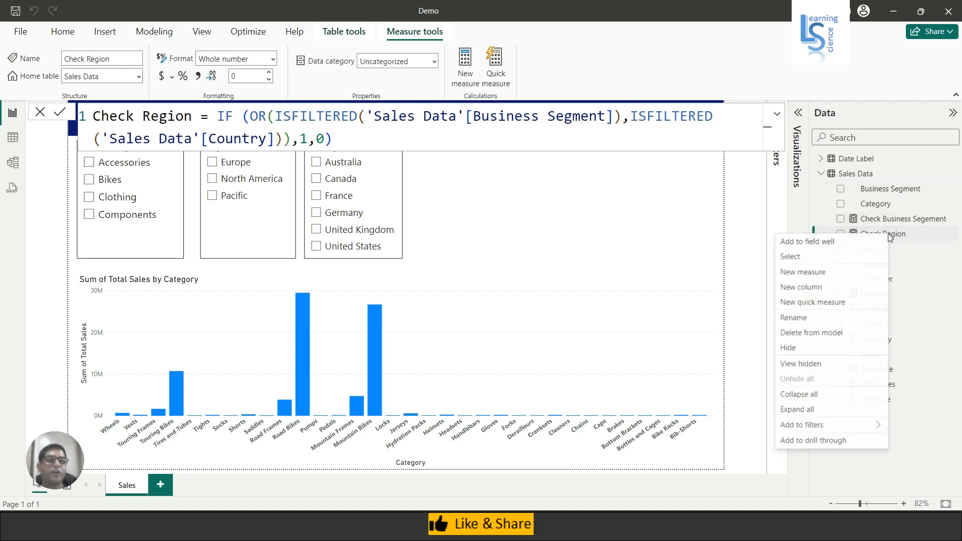
{"action": "left_click", "coordinate": [819, 275]}
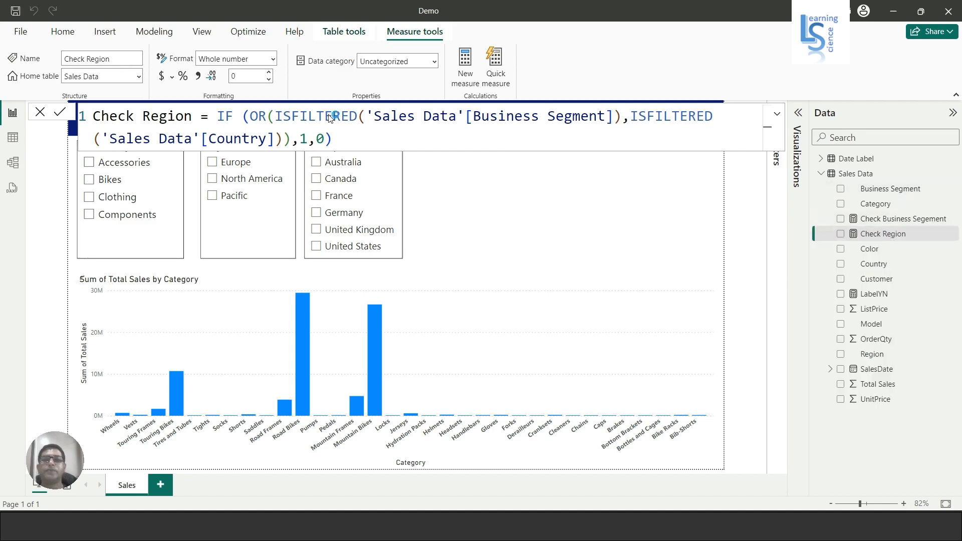
{"action": "left_click", "coordinate": [159, 117]}
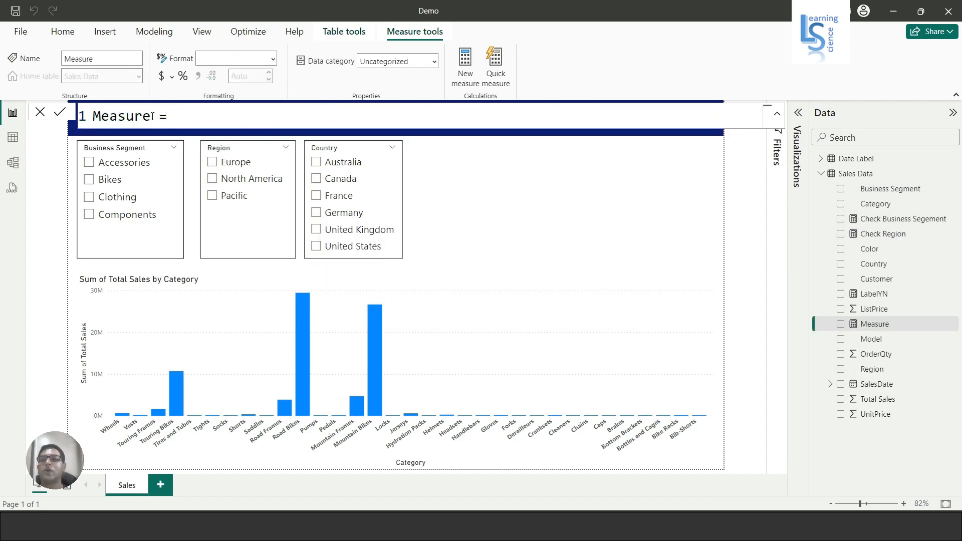
{"action": "double_click", "coordinate": [152, 116]}
{"action": "type", "text": "Che"}
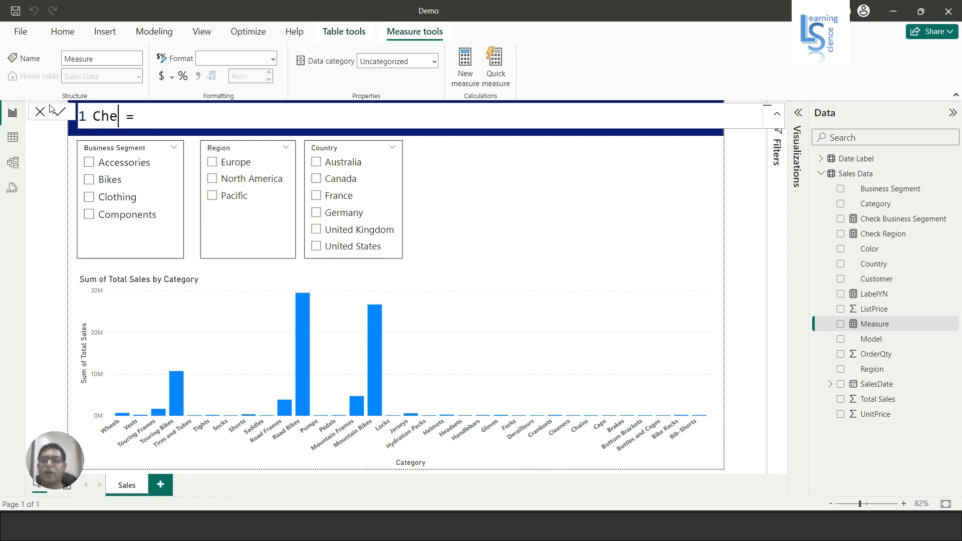
{"action": "type", "text": "ck Co"}
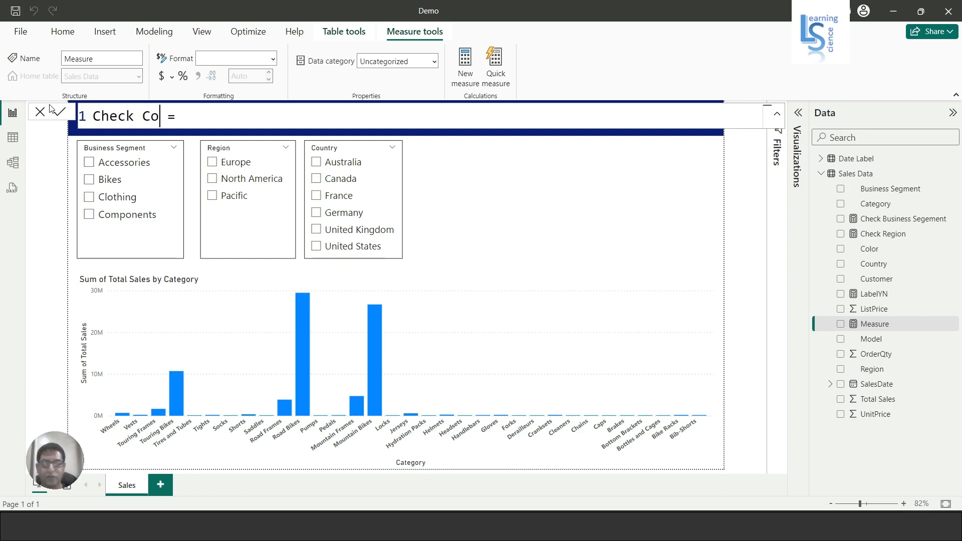
{"action": "type", "text": "untry"}
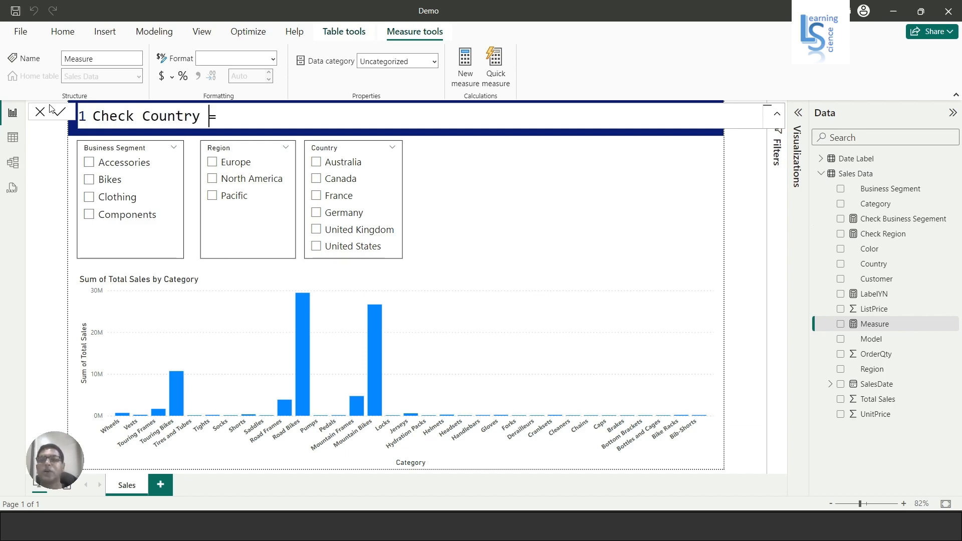
- Begin the Check Country formula with an IF containing an OR test whose first condition is ISFILTERED('Sales Data'[Business Segment])
{"action": "key", "text": "End"}
{"action": "type", "text": "IF"}
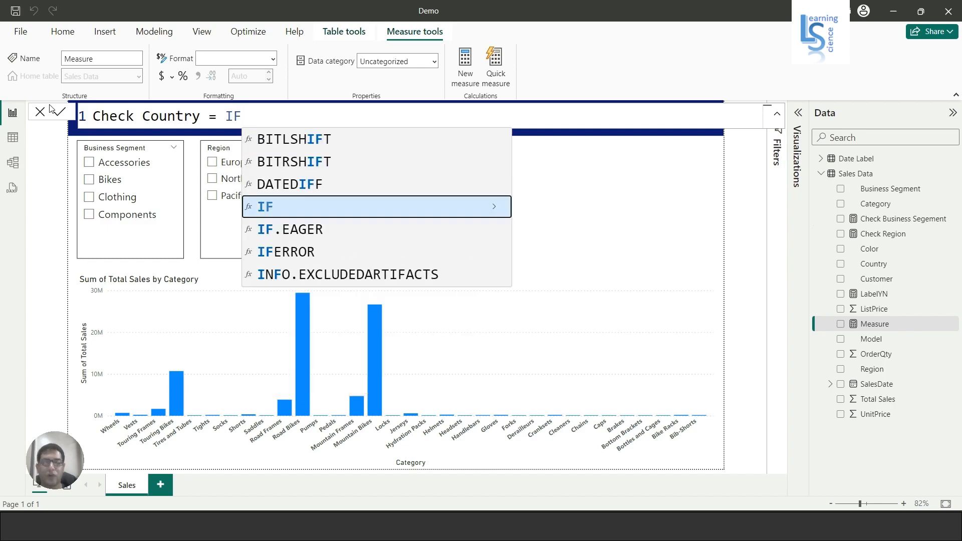
{"action": "type", "text": "(O"}
{"action": "type", "text": "R"}
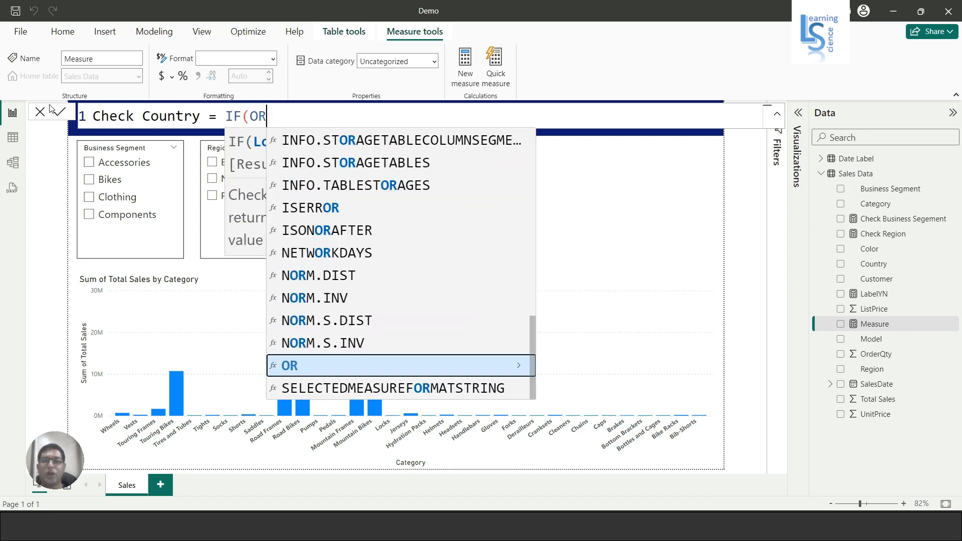
{"action": "type", "text": "(ISF"}
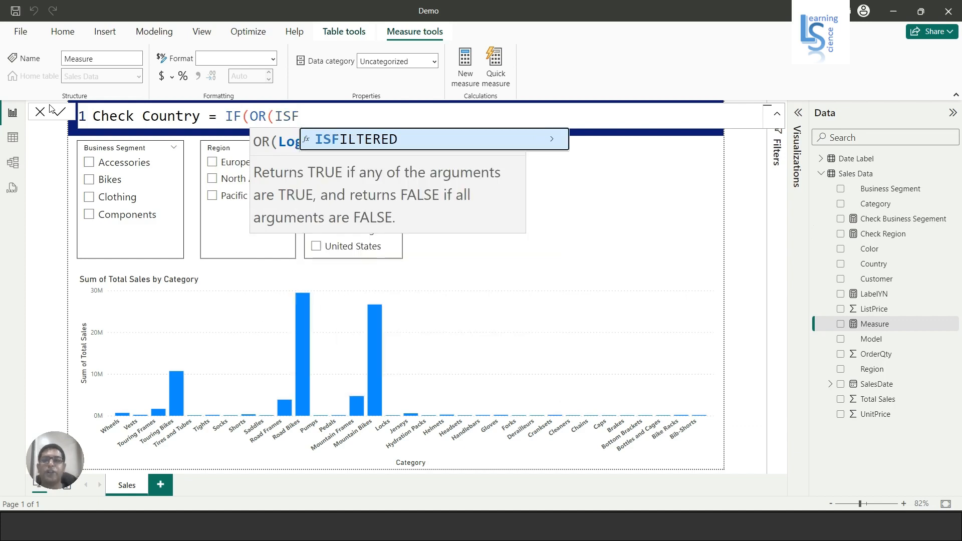
{"action": "key", "text": "Tab"}
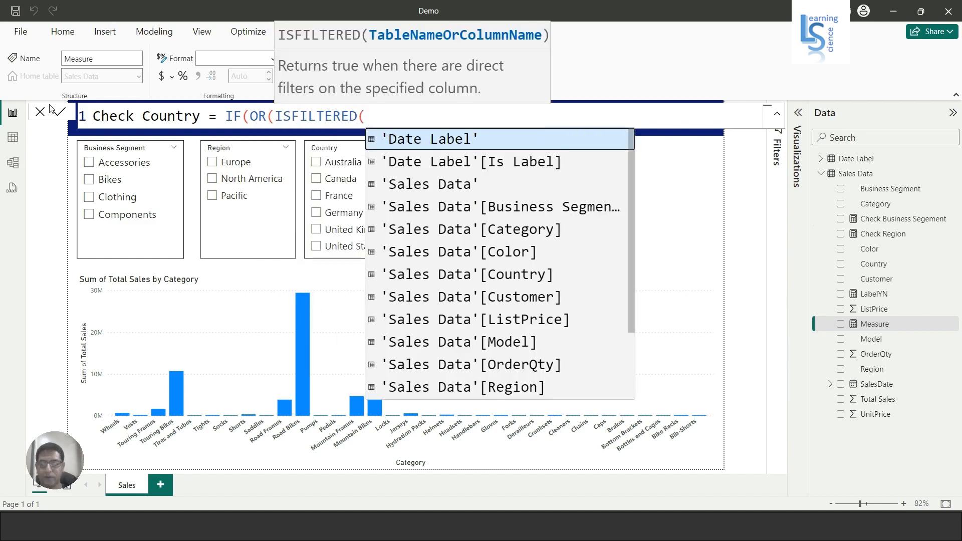
{"action": "type", "text": "Sales"}
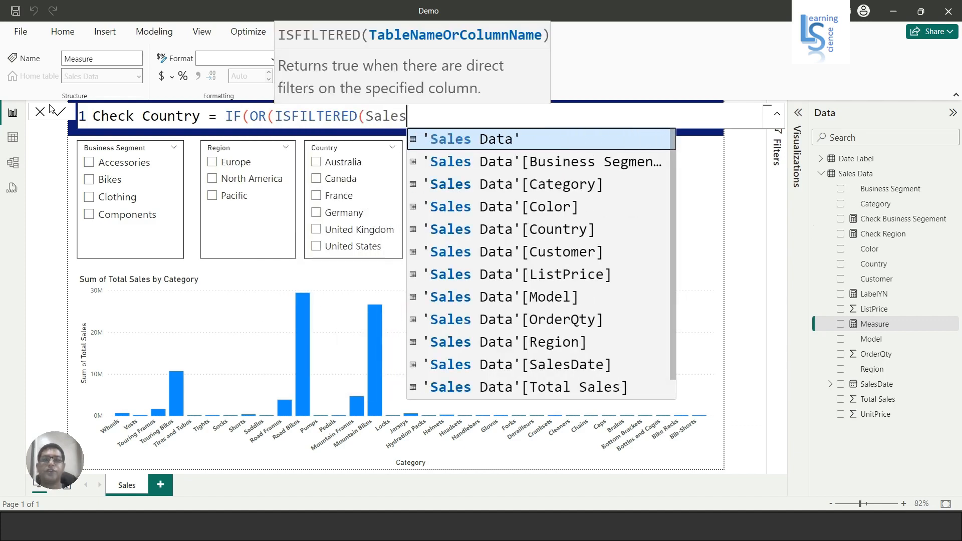
{"action": "key", "text": "Down"}
{"action": "key", "text": "Tab"}
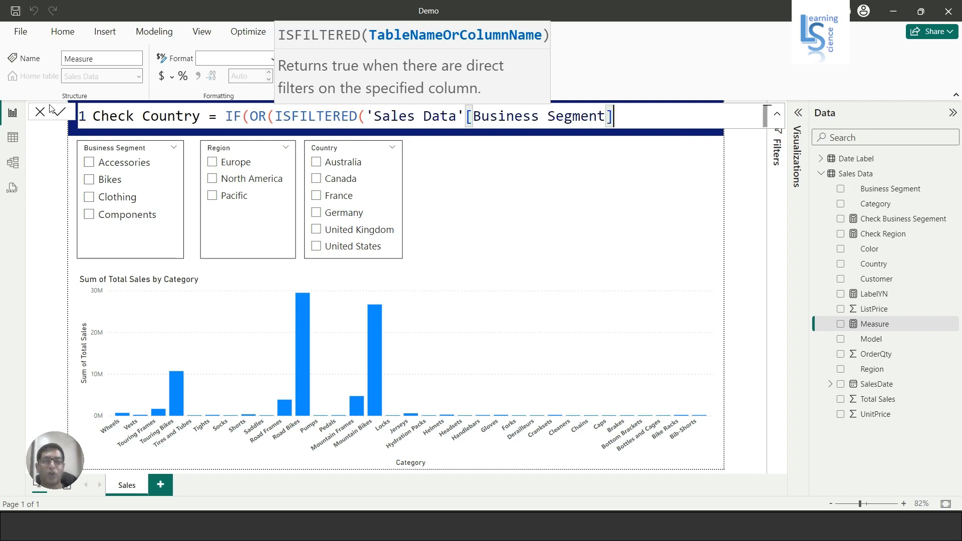
{"action": "type", "text": "),"}
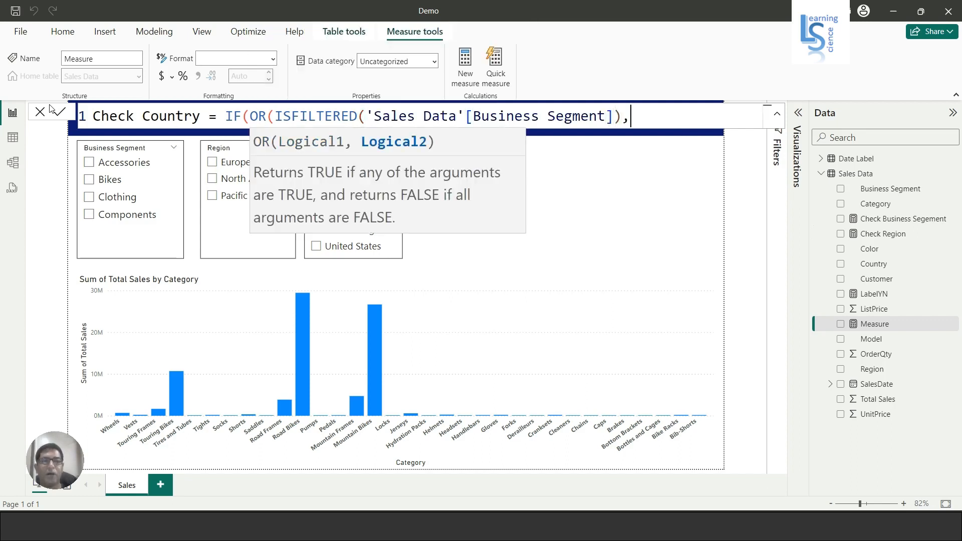
- Add ISFILTERED('Sales Data'[Region]) as the second OR condition in the Check Country formula
{"action": "type", "text": "IS"}
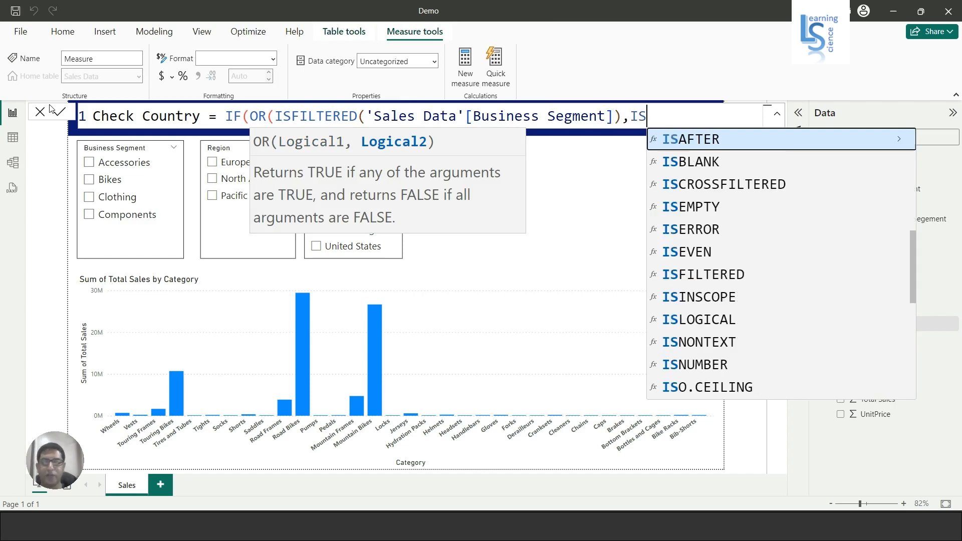
{"action": "type", "text": "F"}
{"action": "key", "text": "Tab"}
{"action": "type", "text": "sale"}
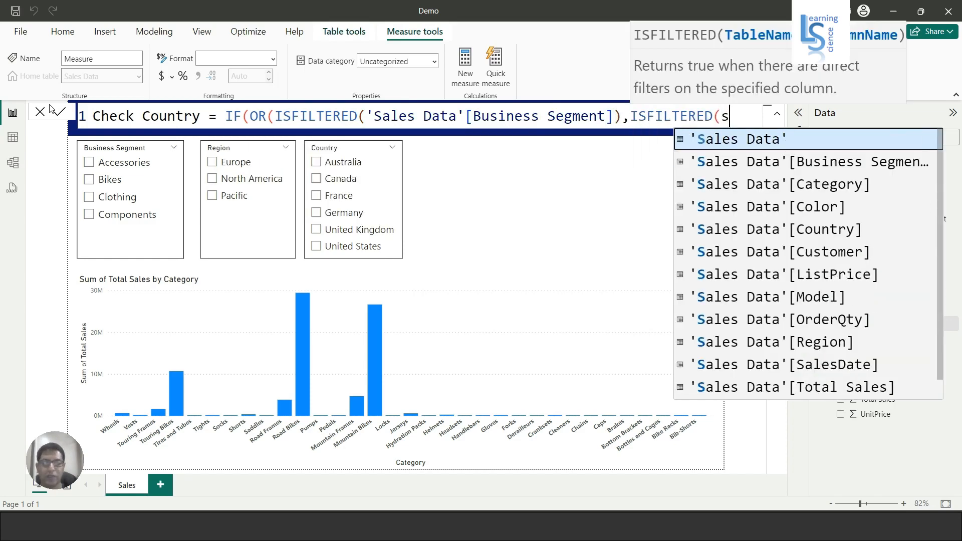
{"action": "key", "text": "Tab"}
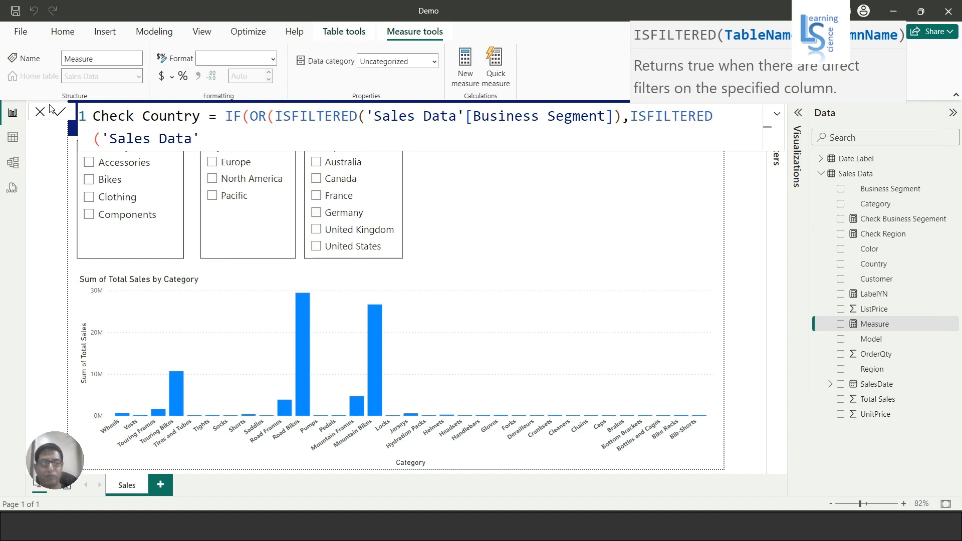
{"action": "type", "text": "[R"}
{"action": "key", "text": "Tab"}
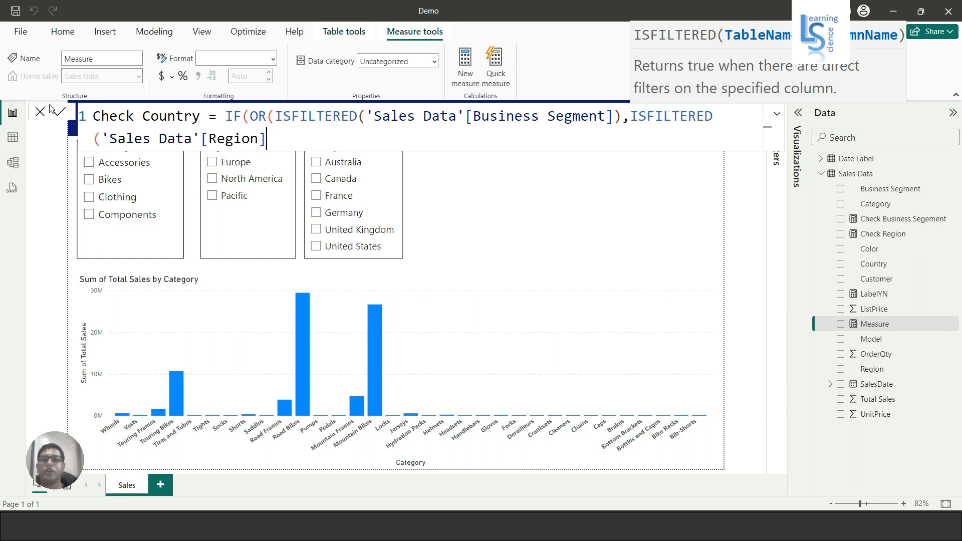
{"action": "type", "text": ")"}
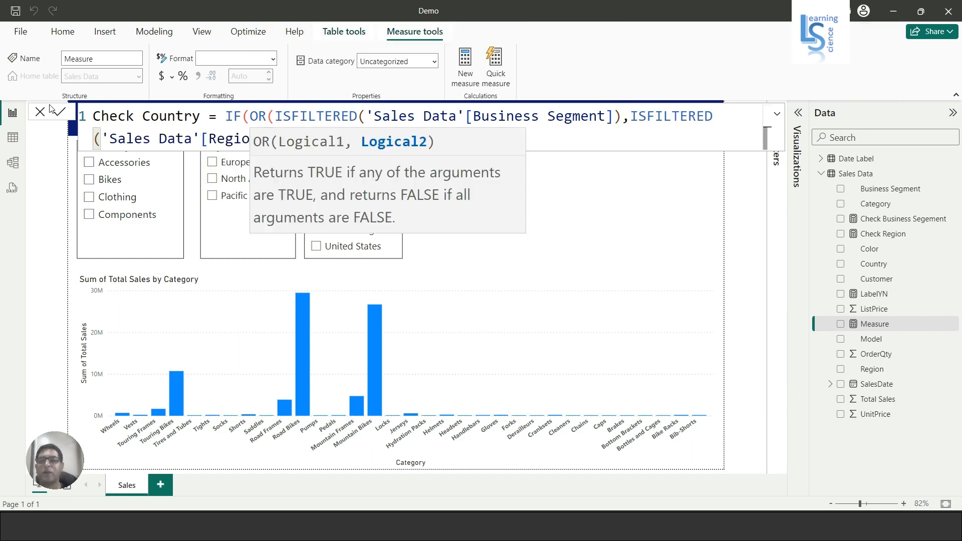
- Close the OR test, make the Check Country formula return 1 when true and 0 otherwise, and commit it
{"action": "type", "text": ")"}
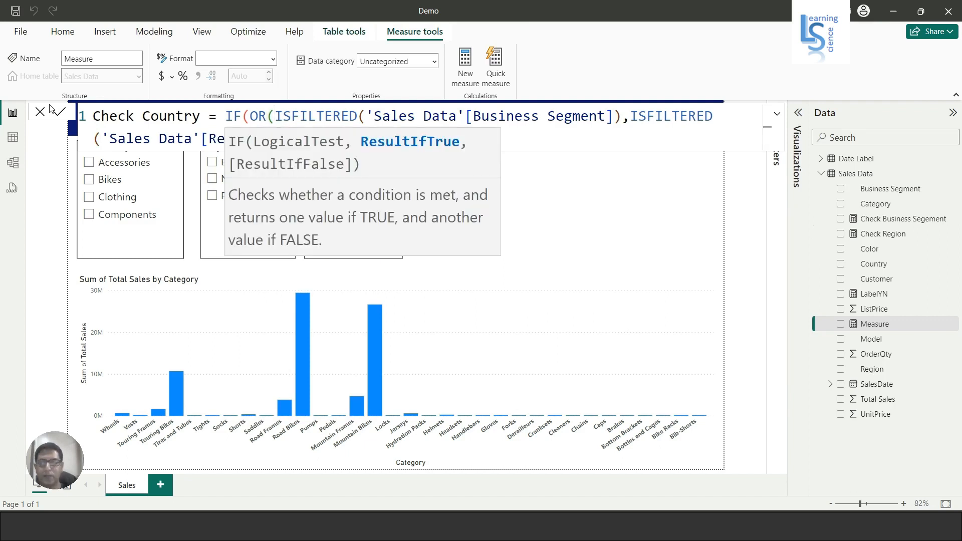
{"action": "type", "text": ",1,"}
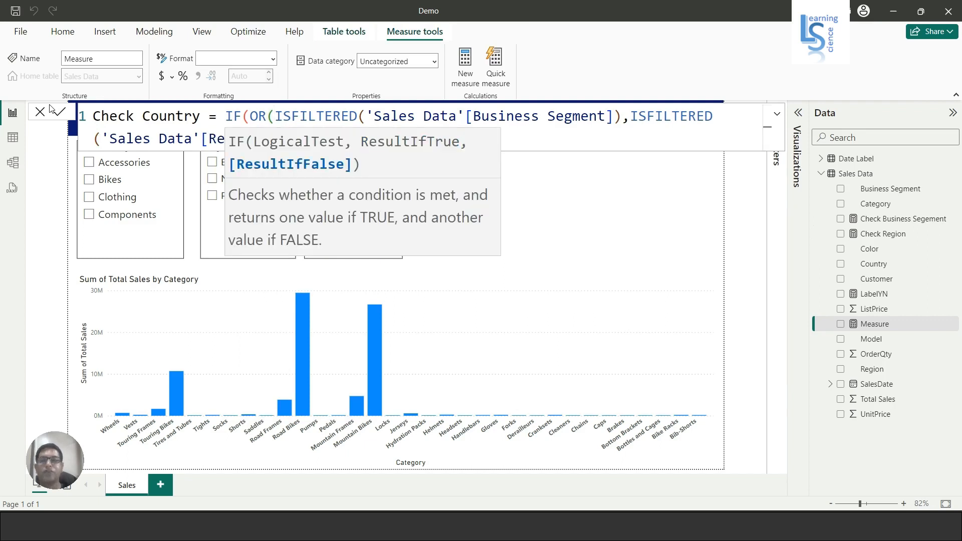
{"action": "type", "text": "0)"}
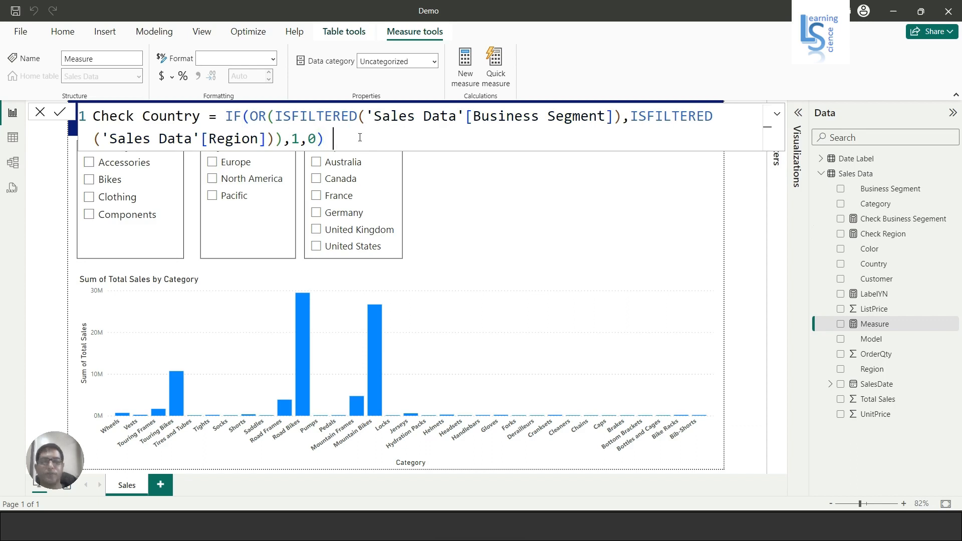
{"action": "key", "text": "Return"}
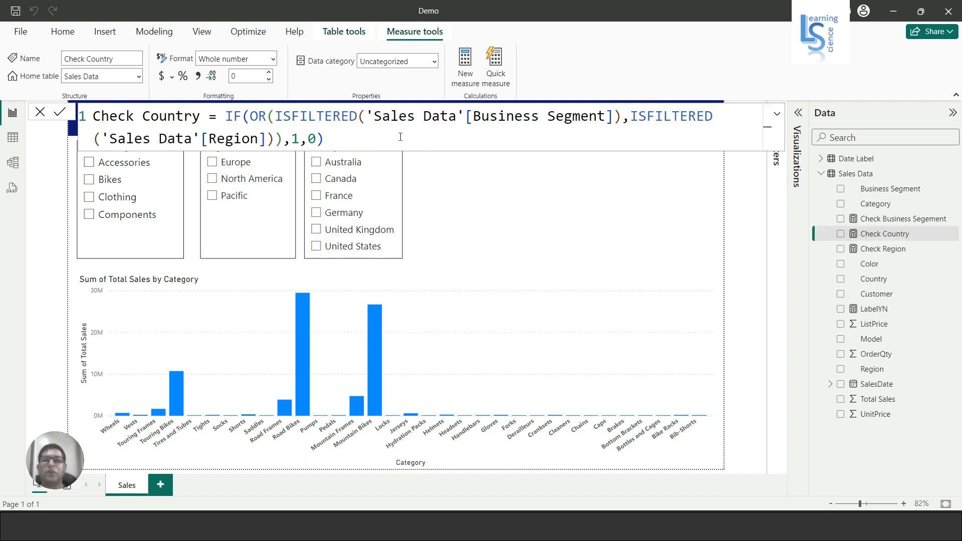
{"action": "key", "text": "Escape"}
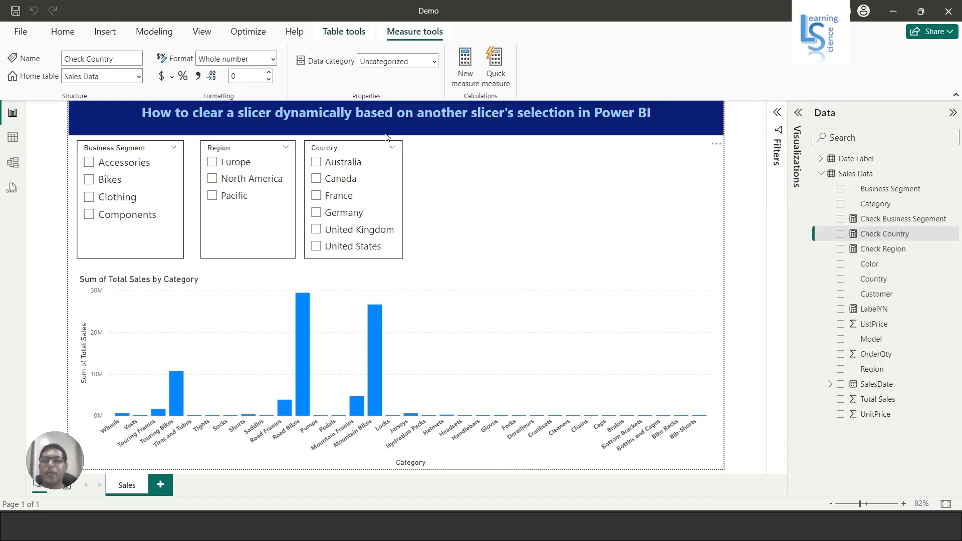
- Add the Check Business Segement measure as a visual-level filter on the Business Segment slicer and apply the condition "is 0"
{"action": "left_click", "coordinate": [179, 186]}
{"action": "left_click", "coordinate": [179, 186]}
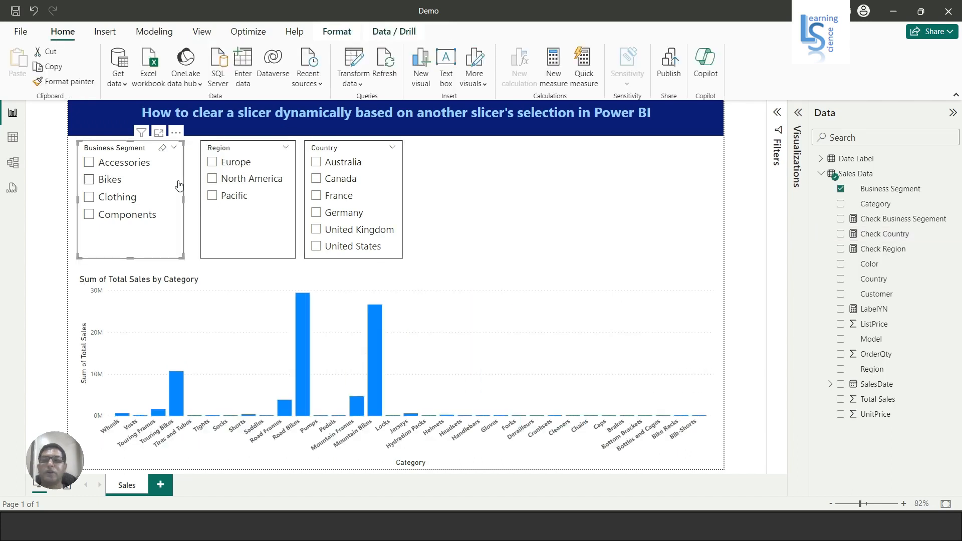
{"action": "left_click", "coordinate": [779, 118]}
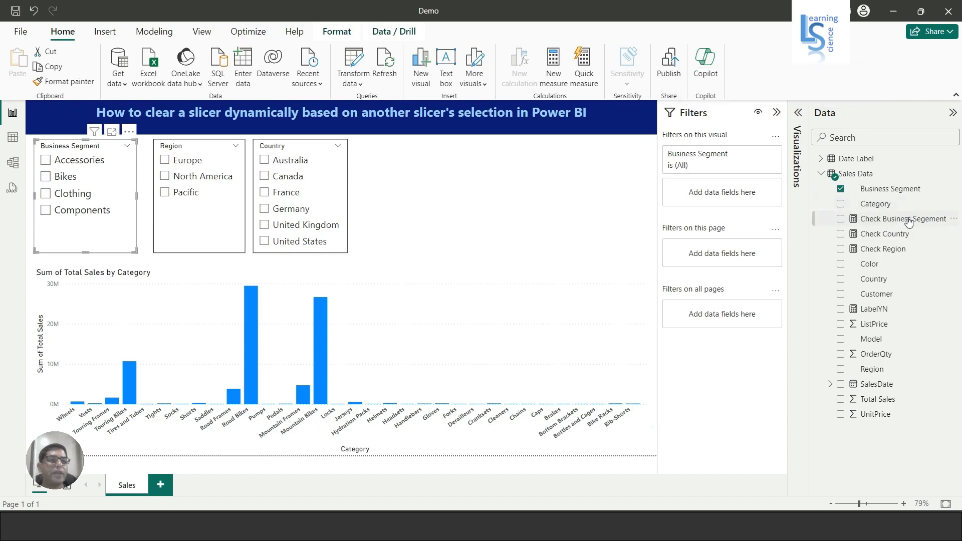
{"action": "left_click_drag", "start_coordinate": [892, 219], "coordinate": [746, 196]}
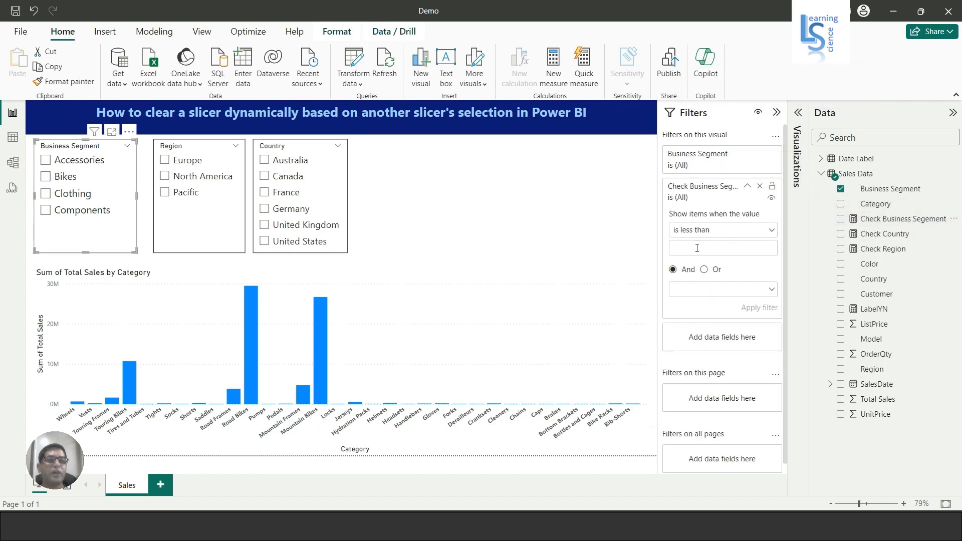
{"action": "left_click", "coordinate": [699, 231]}
{"action": "left_click", "coordinate": [683, 309]}
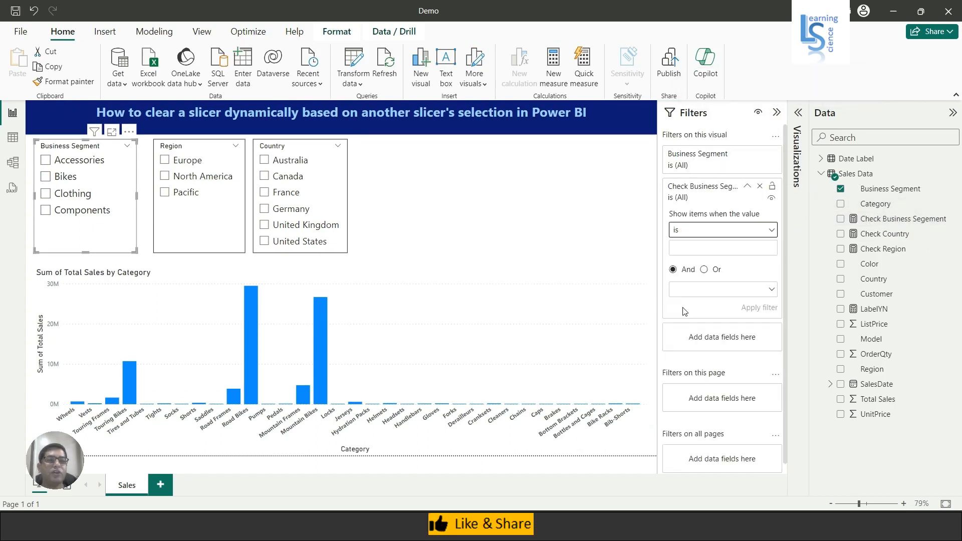
{"action": "left_click", "coordinate": [697, 248]}
{"action": "type", "text": "0"}
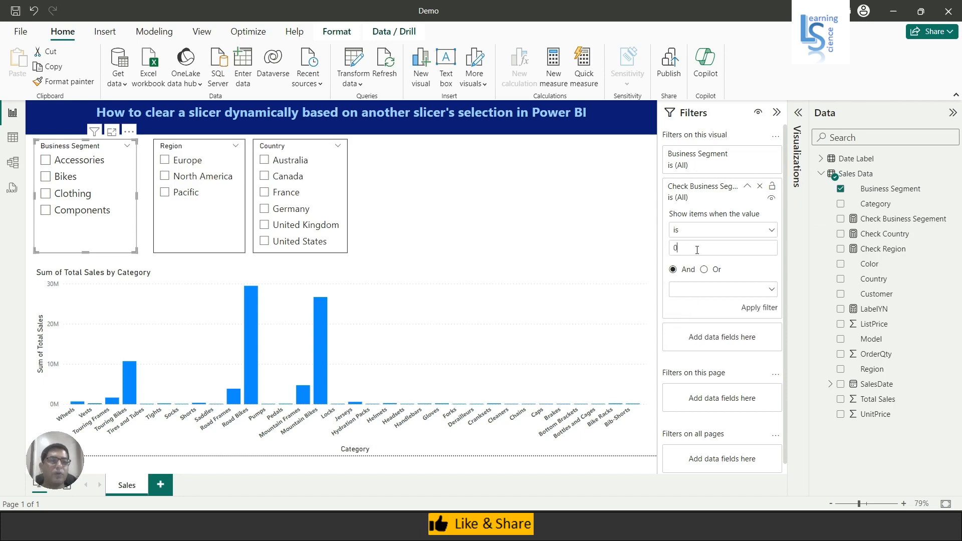
{"action": "left_click", "coordinate": [758, 309]}
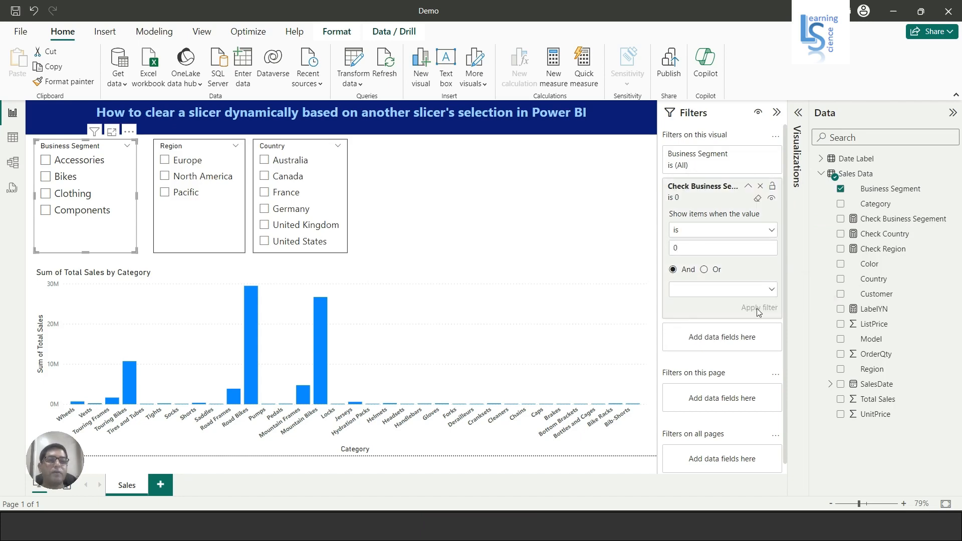
{"action": "left_click", "coordinate": [778, 112]}
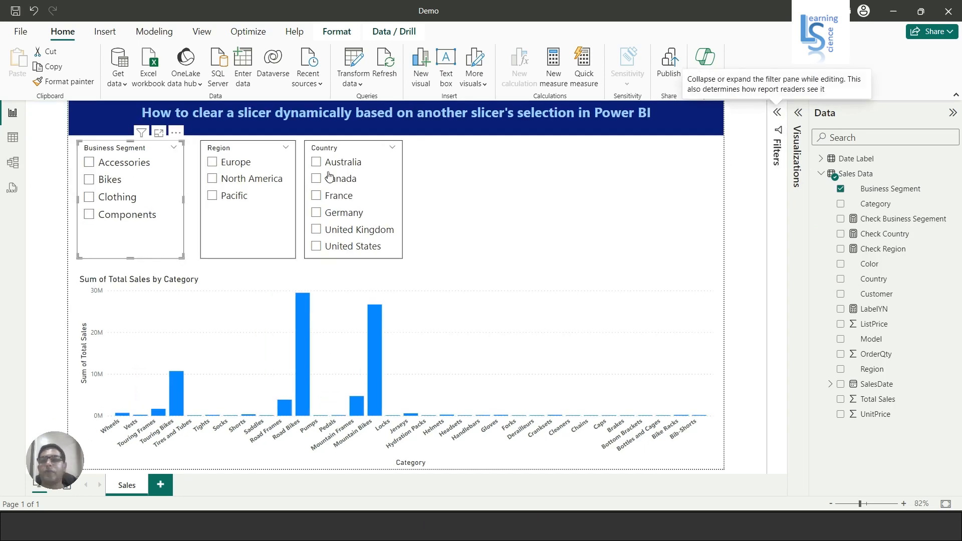
- Add the Check Region measure as a visual-level filter on the Region slicer and apply the condition "is 0"
{"action": "left_click", "coordinate": [291, 258]}
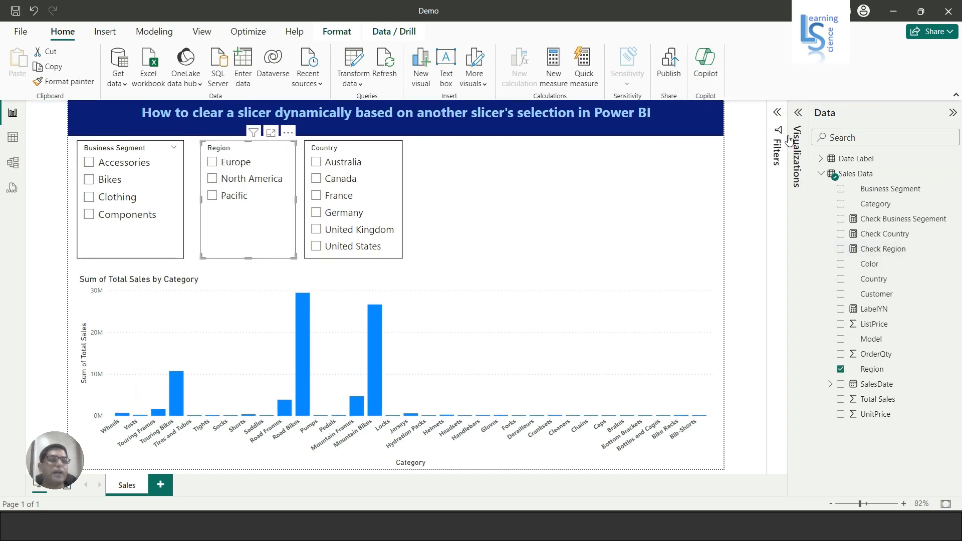
{"action": "left_click", "coordinate": [777, 113]}
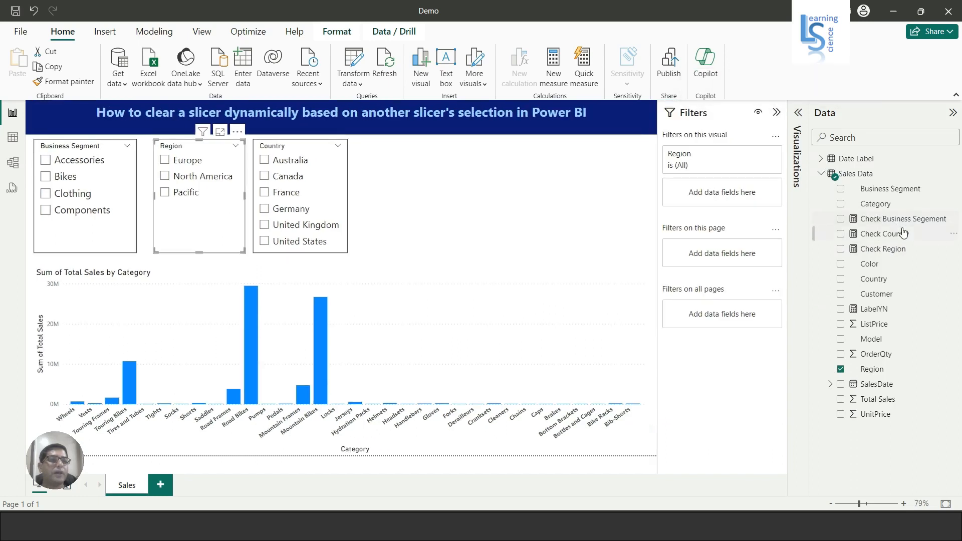
{"action": "left_click_drag", "start_coordinate": [895, 249], "coordinate": [732, 197]}
{"action": "left_click", "coordinate": [729, 198]}
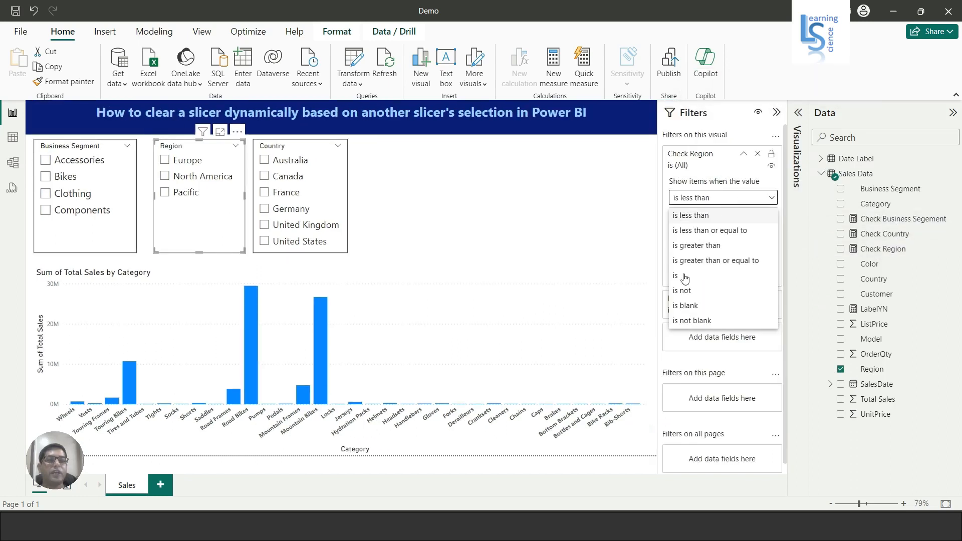
{"action": "left_click", "coordinate": [685, 276]}
{"action": "left_click", "coordinate": [700, 258]}
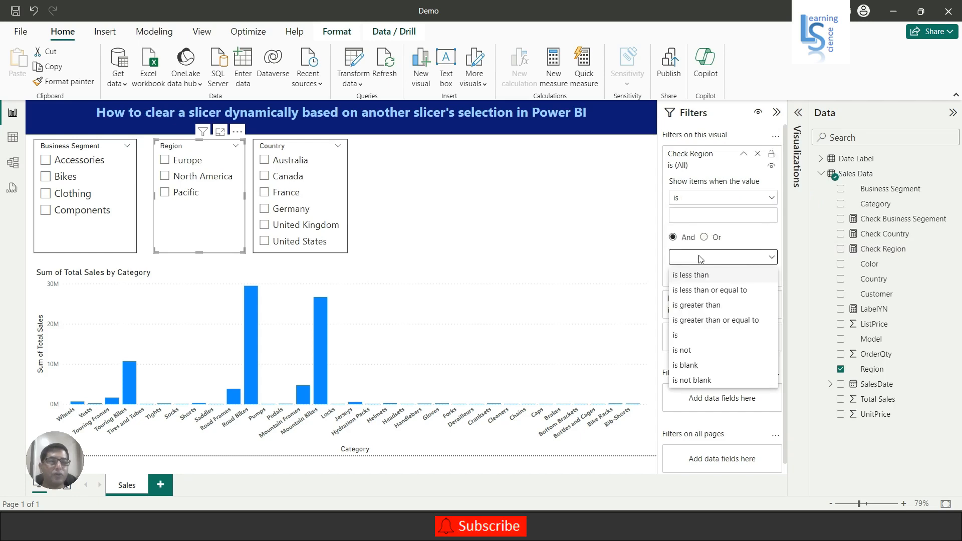
{"action": "left_click", "coordinate": [688, 216]}
{"action": "type", "text": "0"}
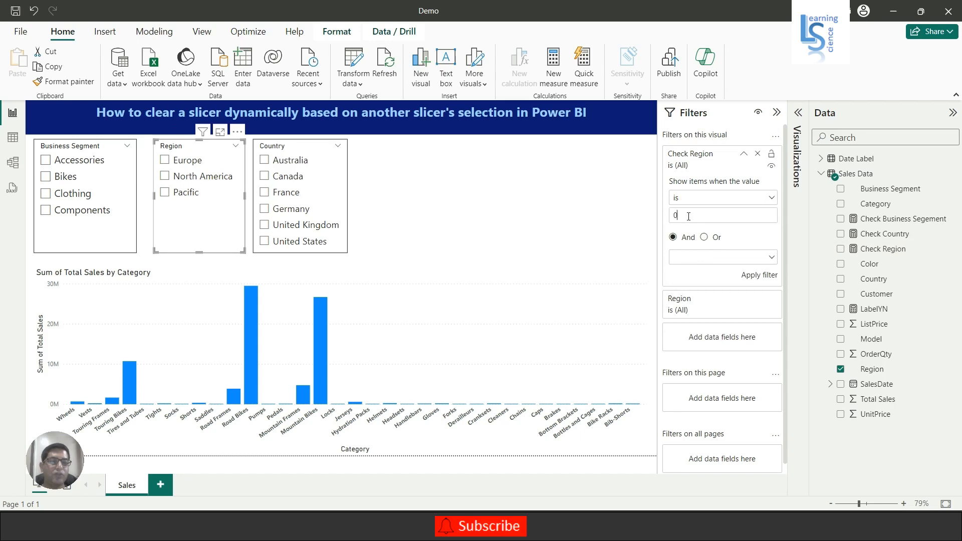
{"action": "left_click", "coordinate": [760, 276]}
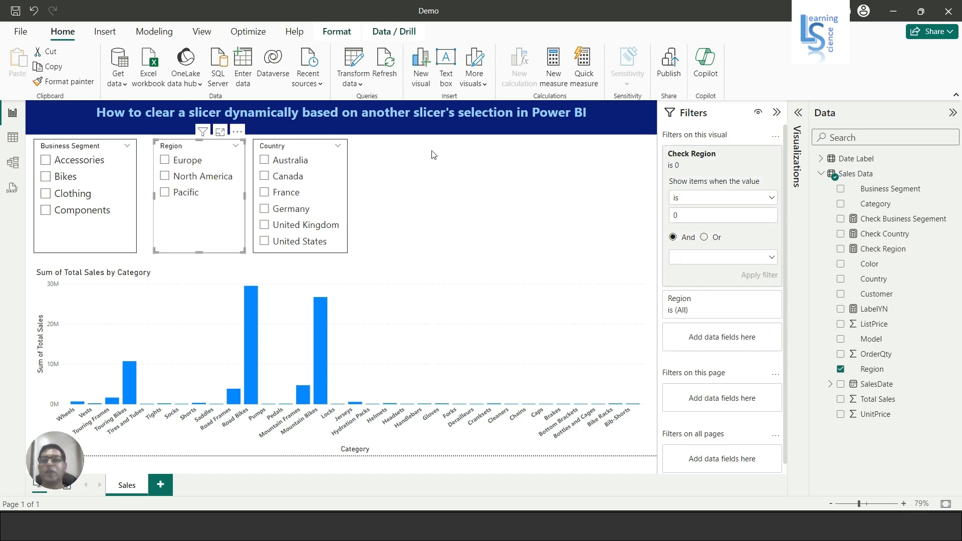
- Add the Check Country measure as a visual-level filter on the Country slicer and apply the condition "is 0"
{"action": "left_click", "coordinate": [348, 165]}
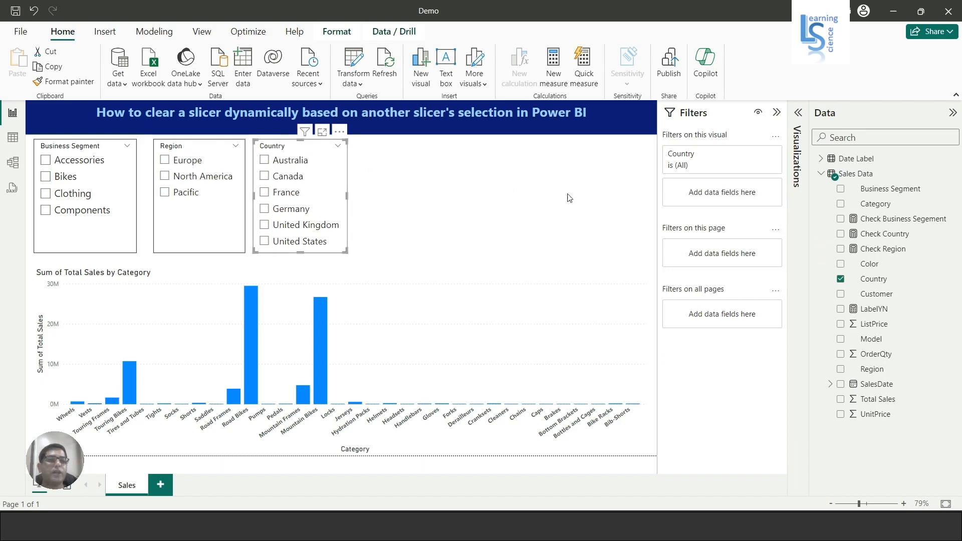
{"action": "left_click_drag", "start_coordinate": [895, 238], "coordinate": [738, 195]}
{"action": "left_click", "coordinate": [715, 201]}
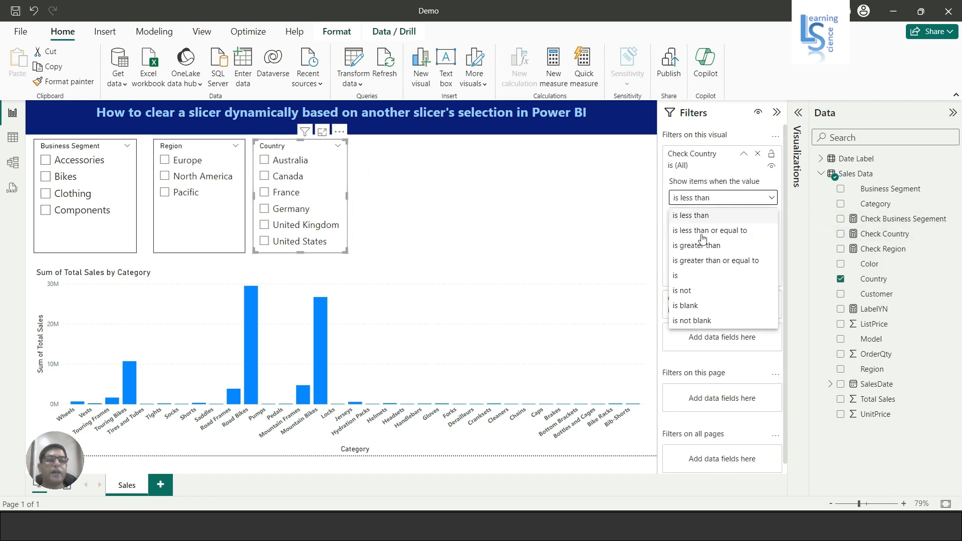
{"action": "left_click", "coordinate": [686, 274]}
{"action": "left_click", "coordinate": [702, 217]}
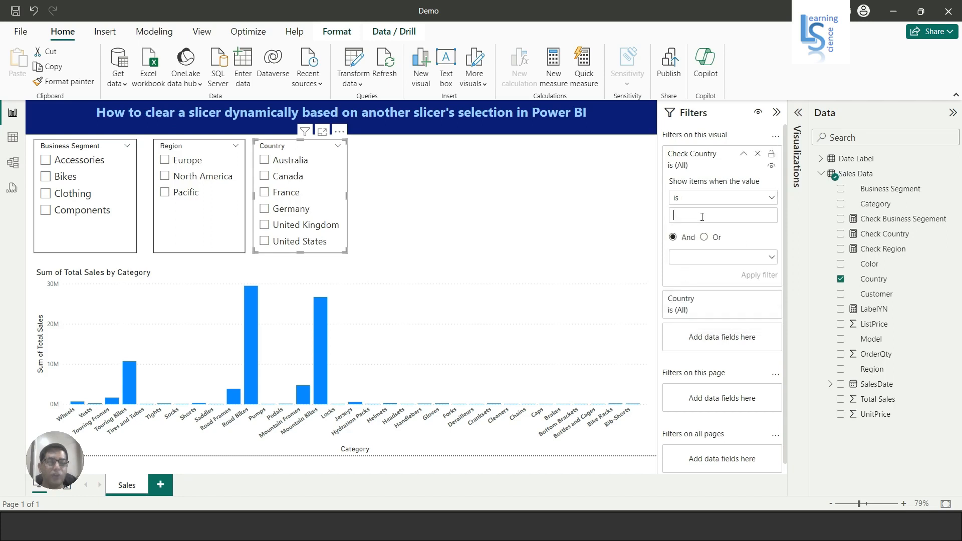
{"action": "type", "text": "0"}
{"action": "left_click", "coordinate": [760, 276]}
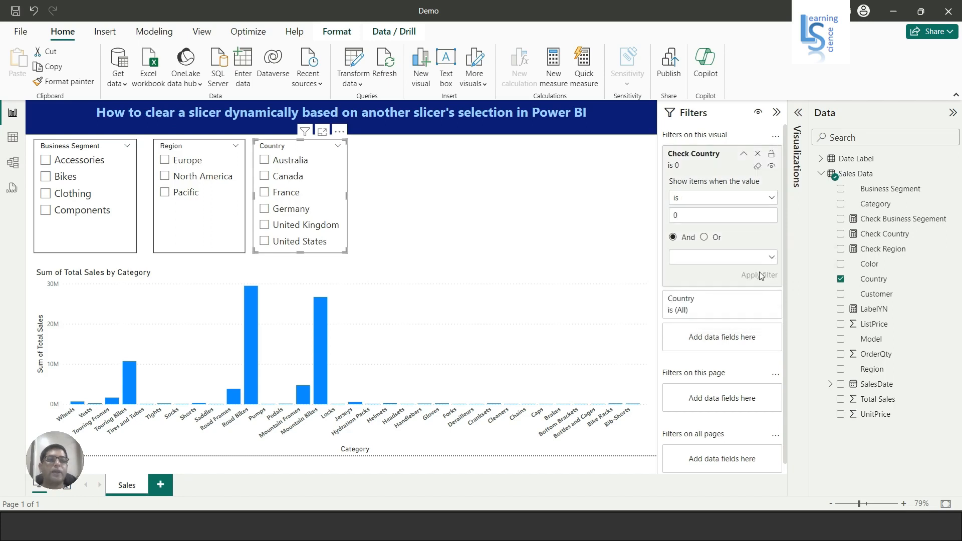
{"action": "left_click", "coordinate": [777, 114]}
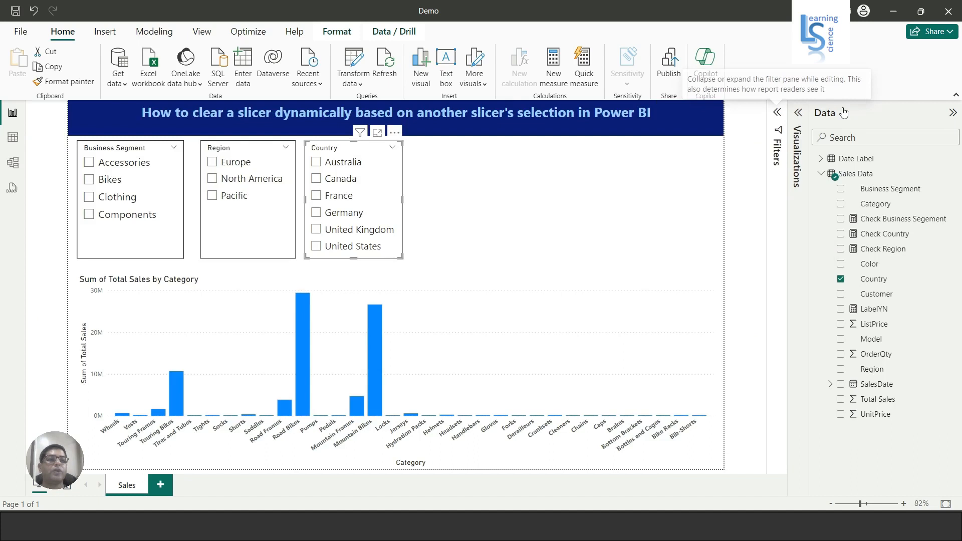
- Collapse the Data pane and test the Business Segment slicer by selecting Bikes and clearing it again
{"action": "left_click", "coordinate": [953, 112]}
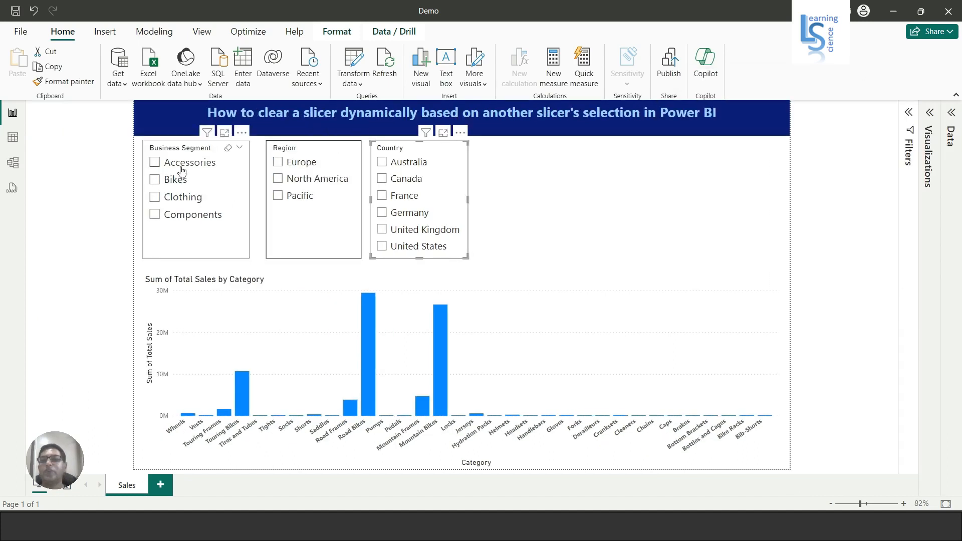
{"action": "left_click", "coordinate": [155, 180]}
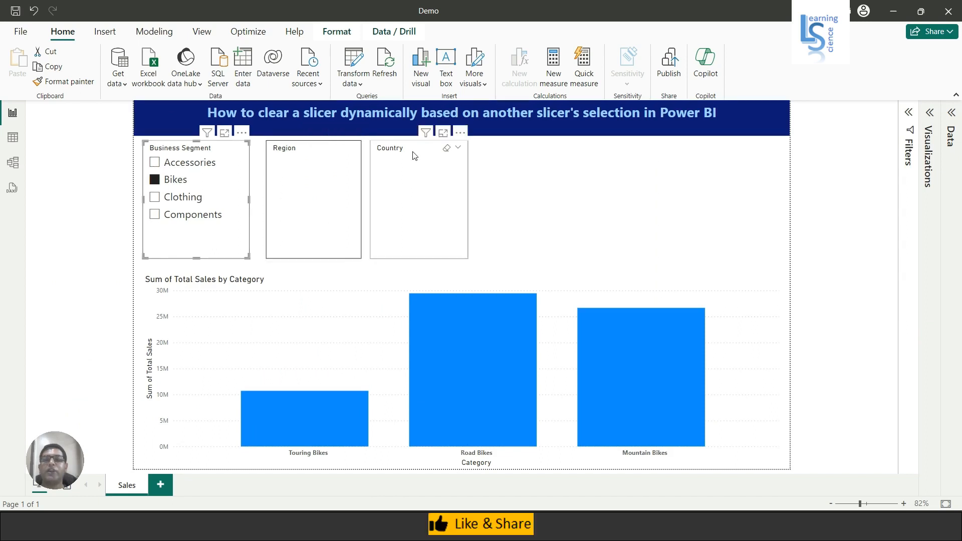
{"action": "left_click", "coordinate": [171, 180]}
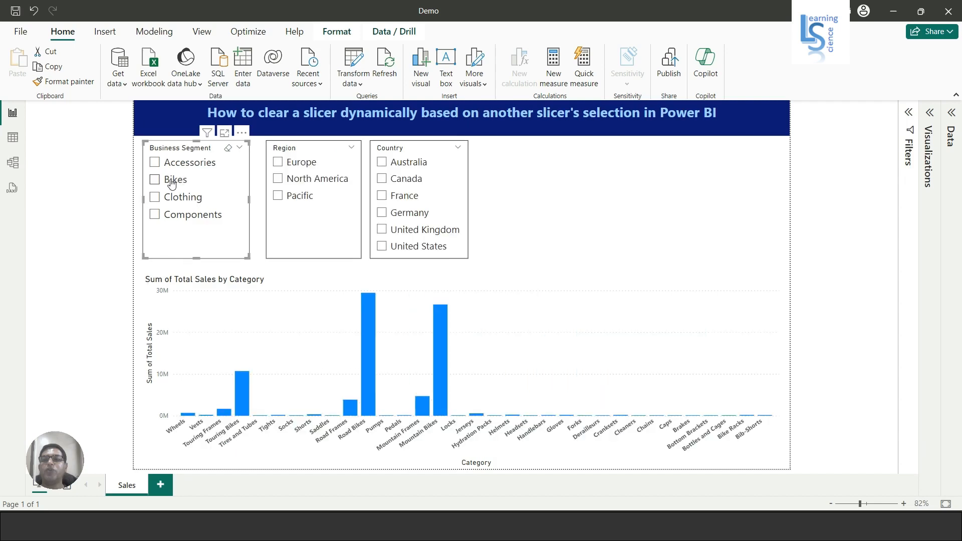
- Test the Region slicer with Europe and the Country slicer with Canada, clearing each selection again
{"action": "left_click", "coordinate": [278, 164]}
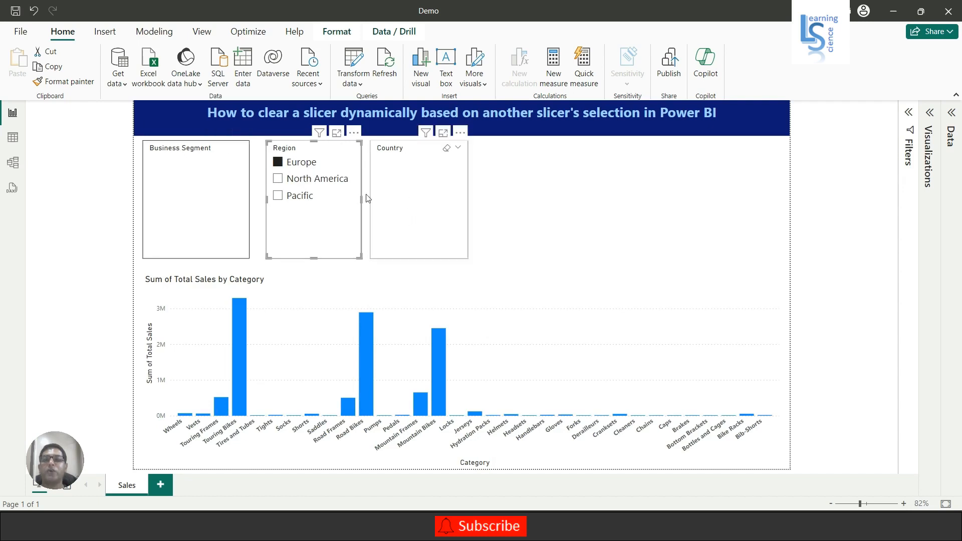
{"action": "left_click", "coordinate": [300, 165]}
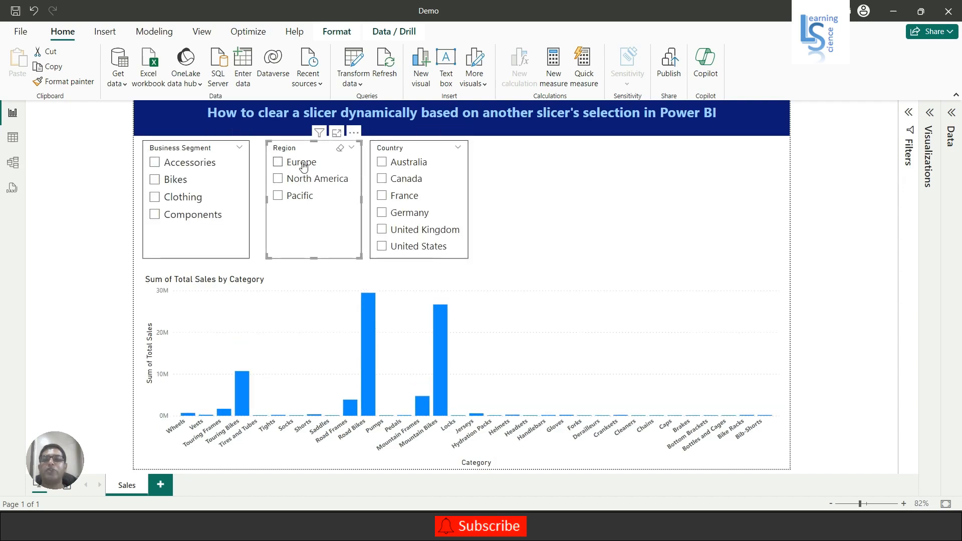
{"action": "left_click", "coordinate": [406, 186]}
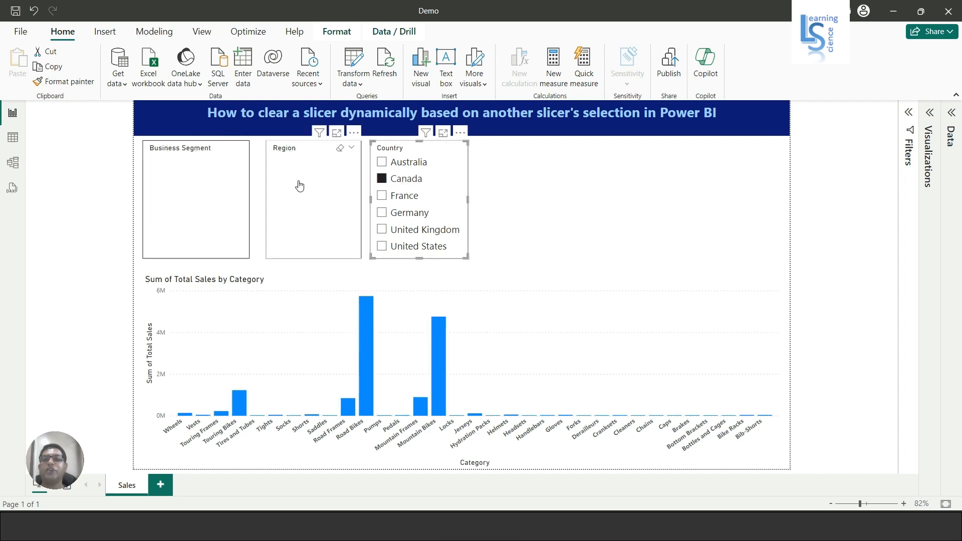
{"action": "left_click", "coordinate": [381, 179]}
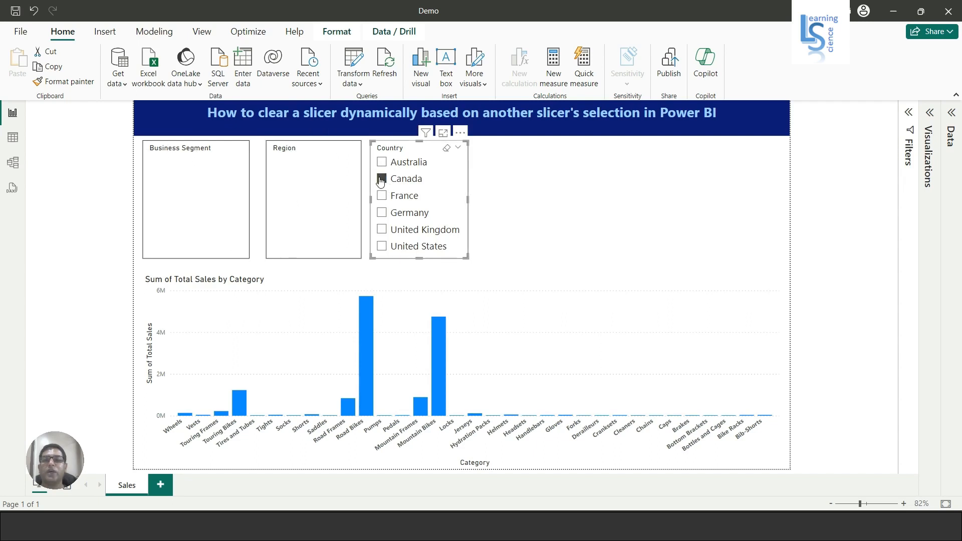